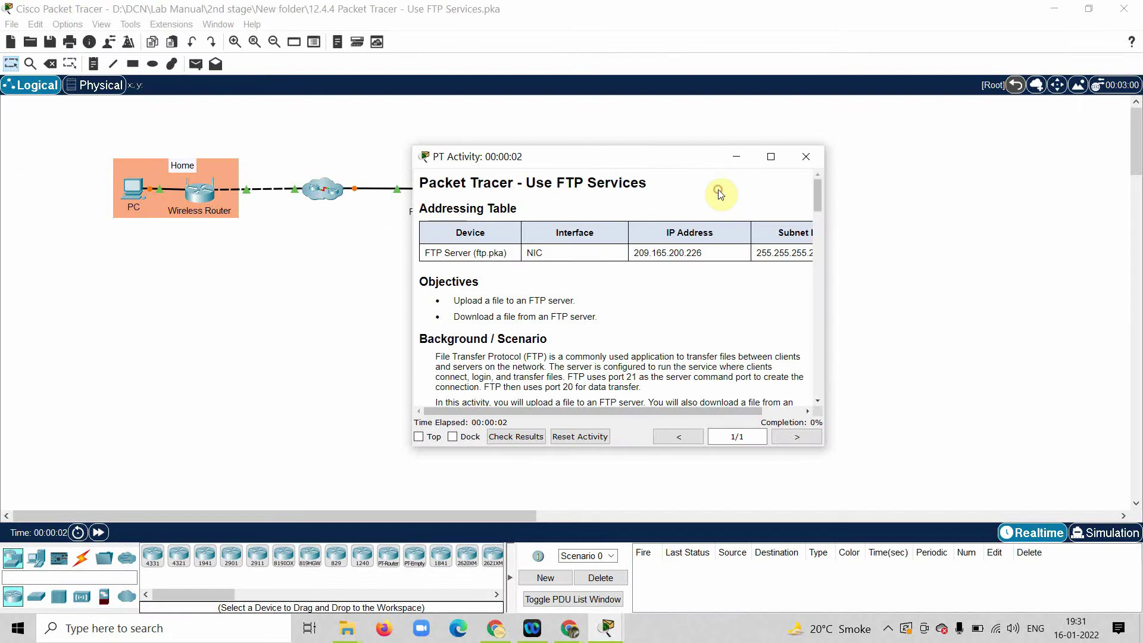
Step: Move the 12.4.4 Use FTP Services activity instructions window aside
drag(597, 145, 708, 132)
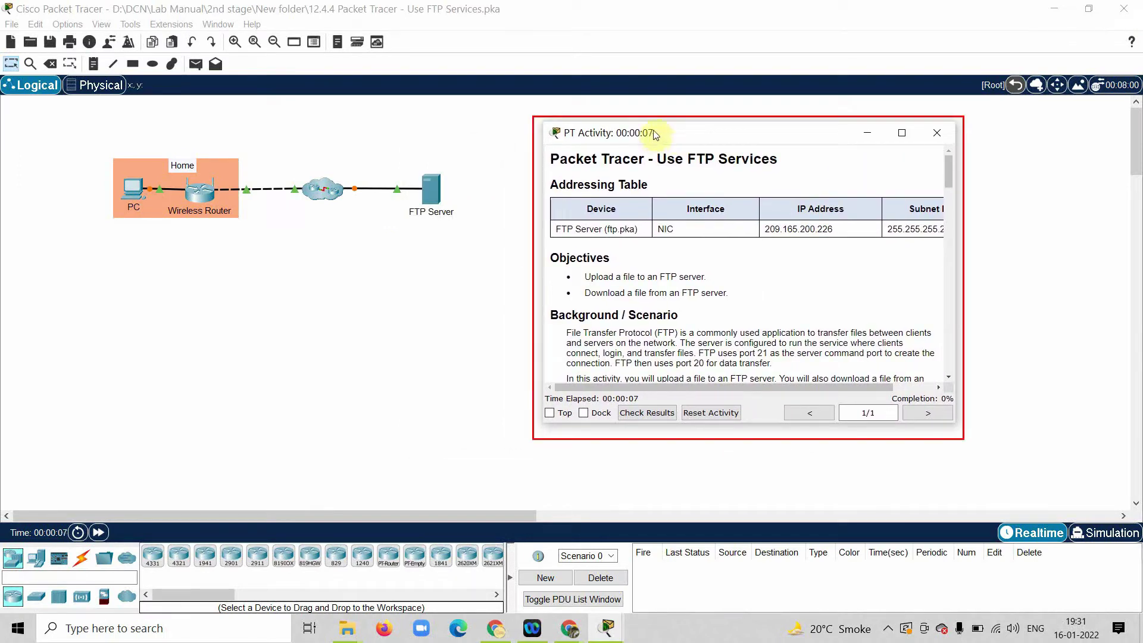
Step: Shift the instructions window further left and bring the PC–router–FTP Server topology forward
drag(651, 132, 567, 116)
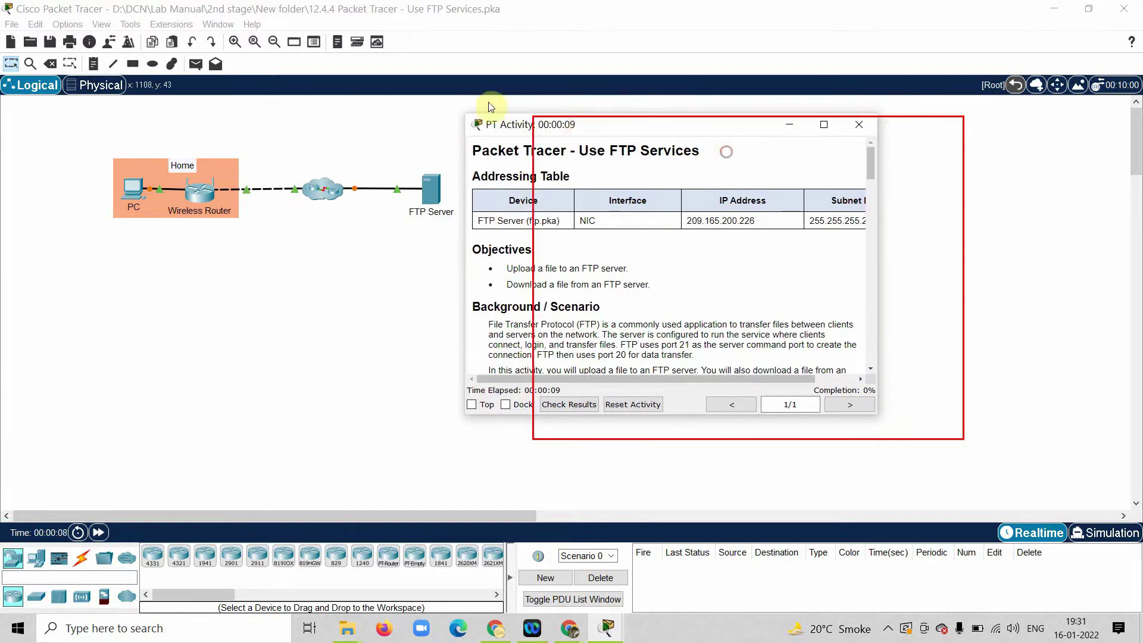
click(188, 161)
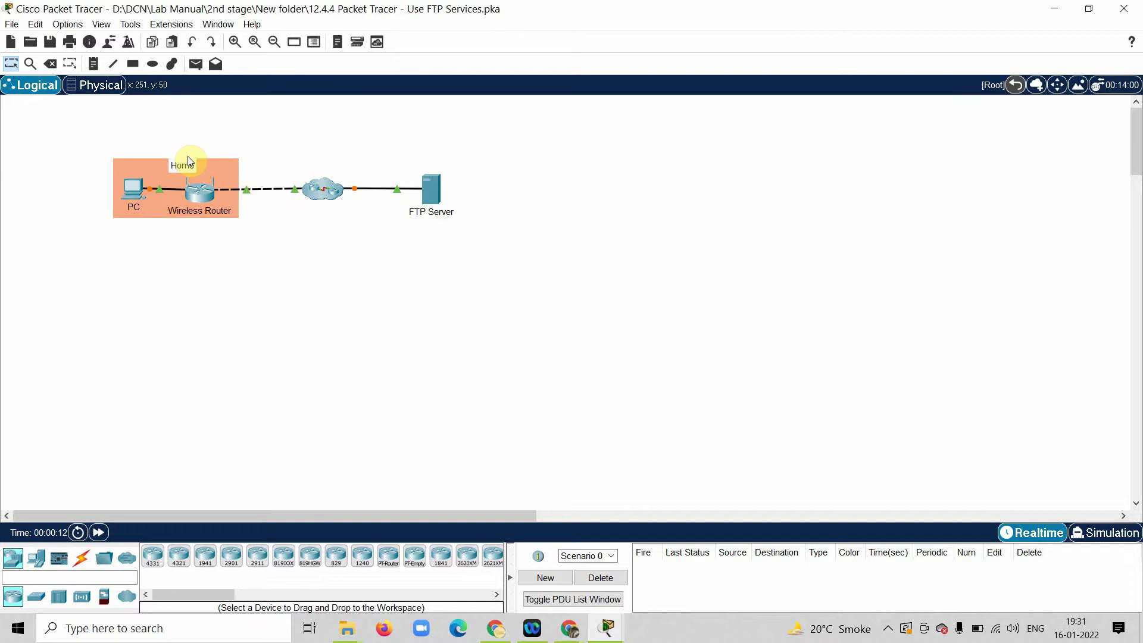
Step: Fill the User Profile with the user's name, e-mail address, and Additional Info lines DATE and TIME
click(67, 24)
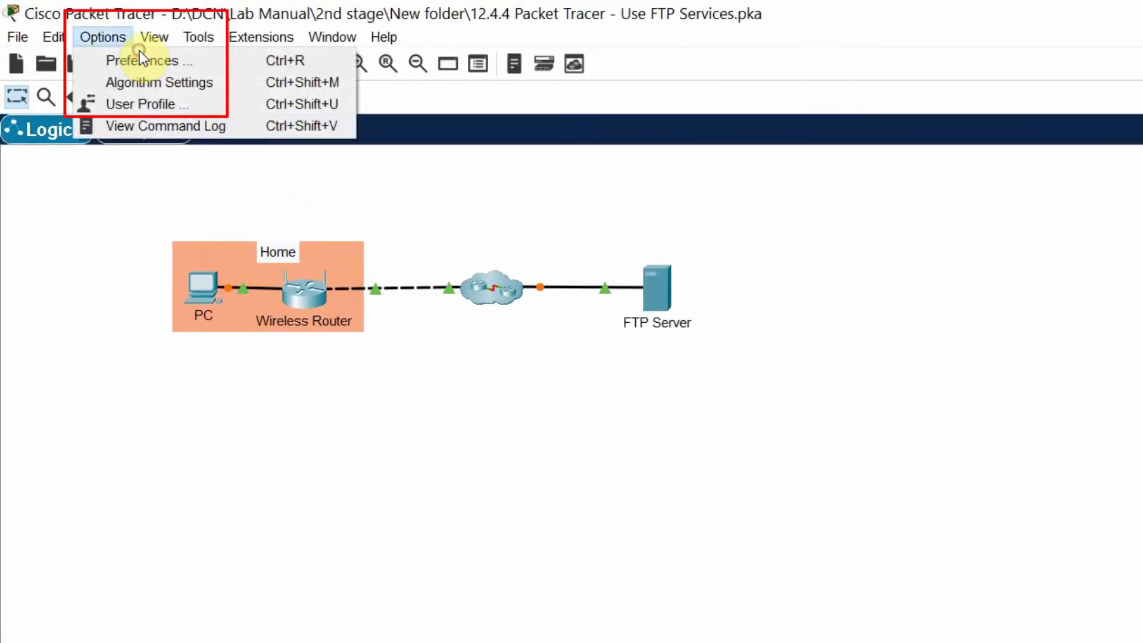
click(156, 104)
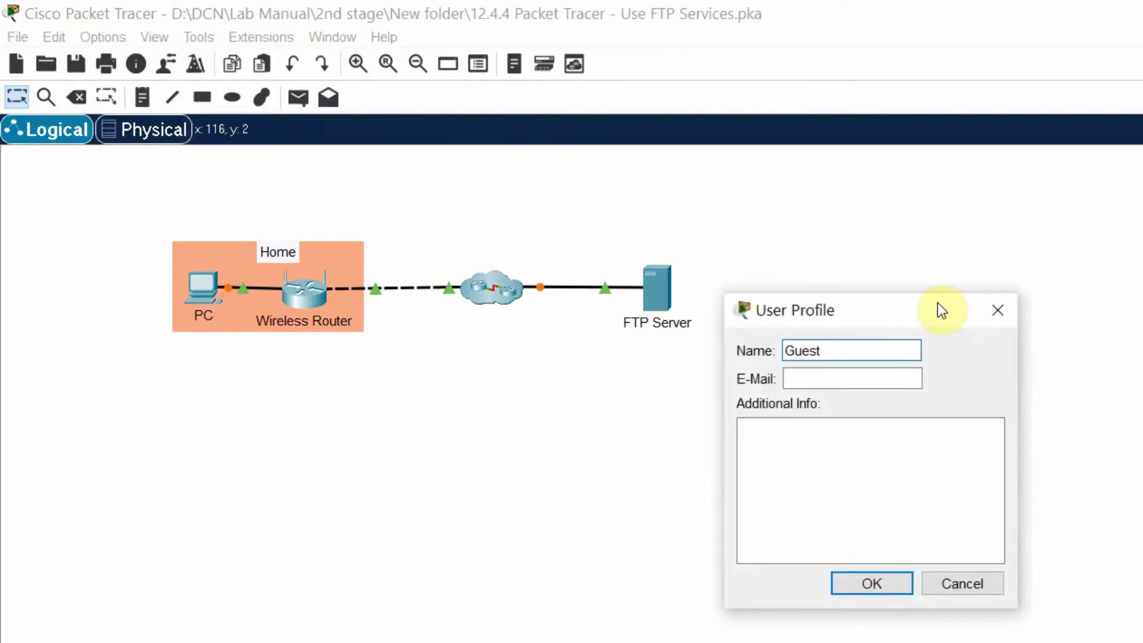
key(ctrl+a)
key(Tab)
click(800, 488)
text(DATE)
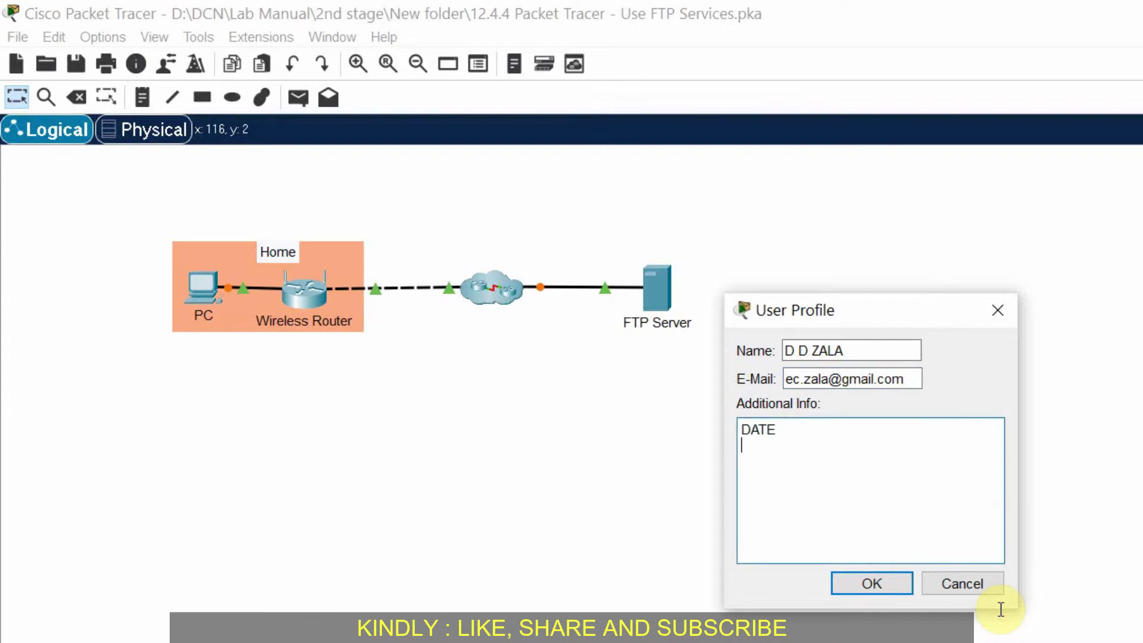
key(Return)
text(TIME)
click(876, 581)
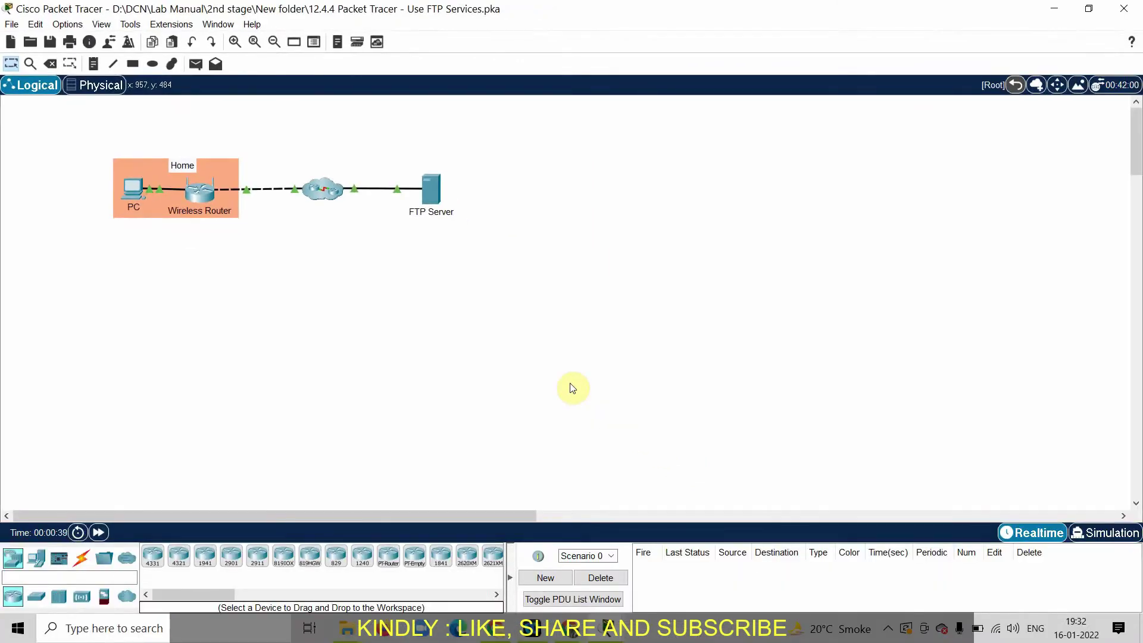
key(super+Left)
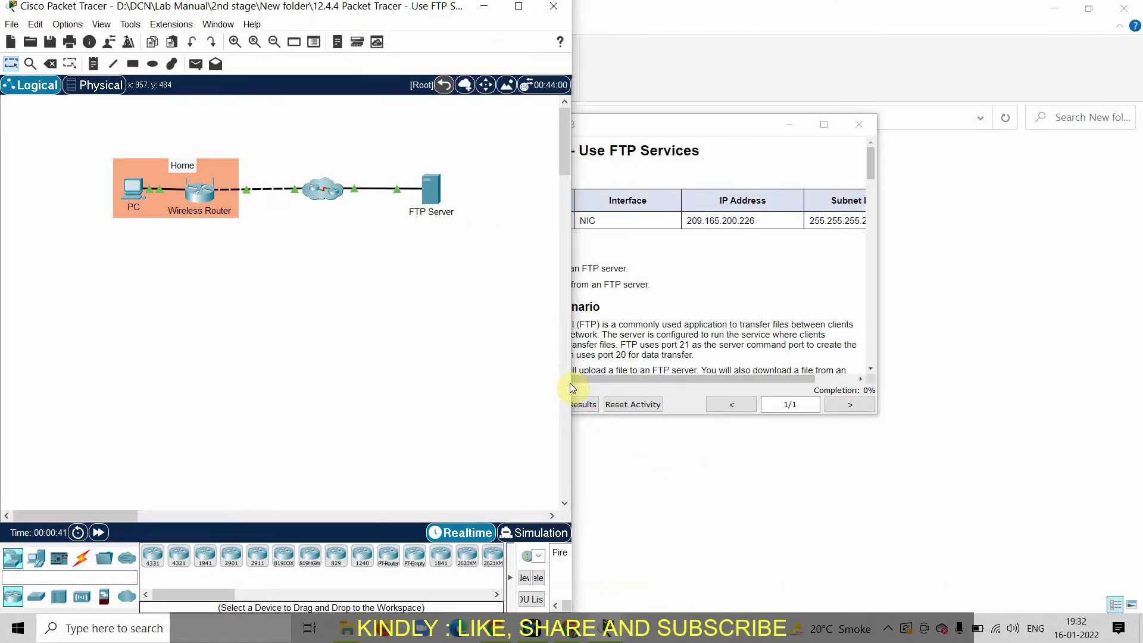
Step: Dock the activity instructions on the right half beside the Packet Tracer topology
click(823, 126)
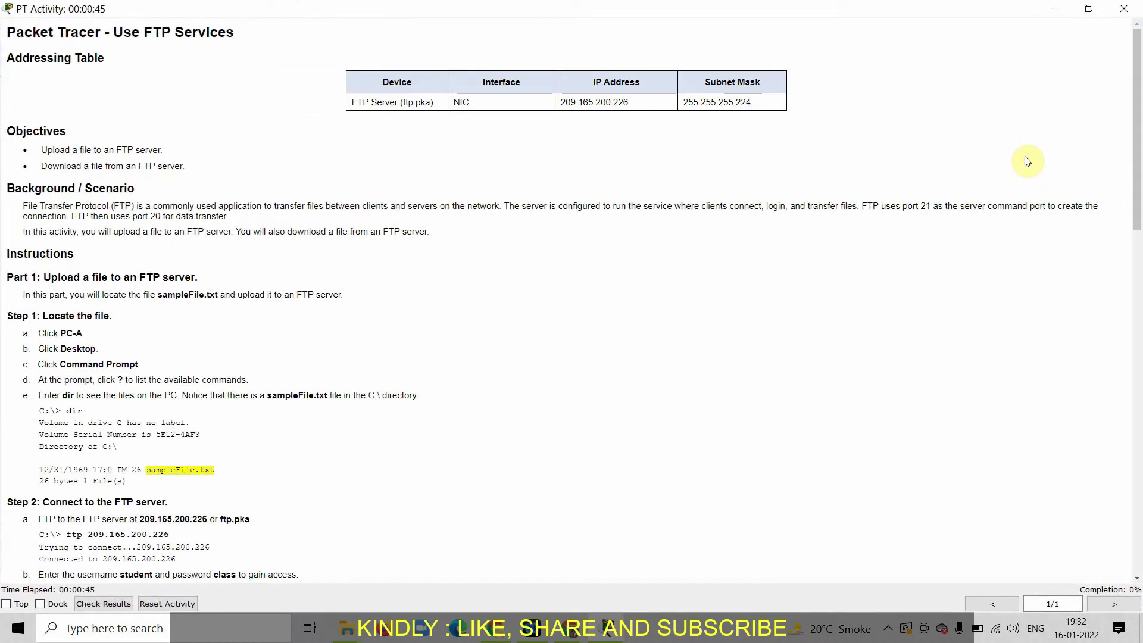
key(super+Right)
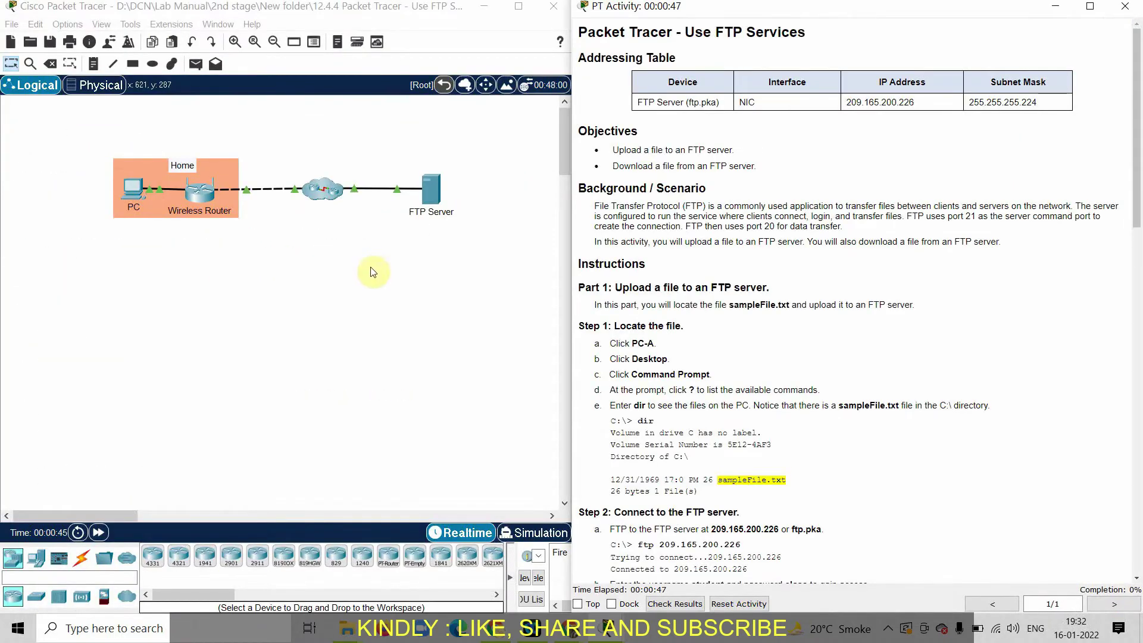
click(464, 338)
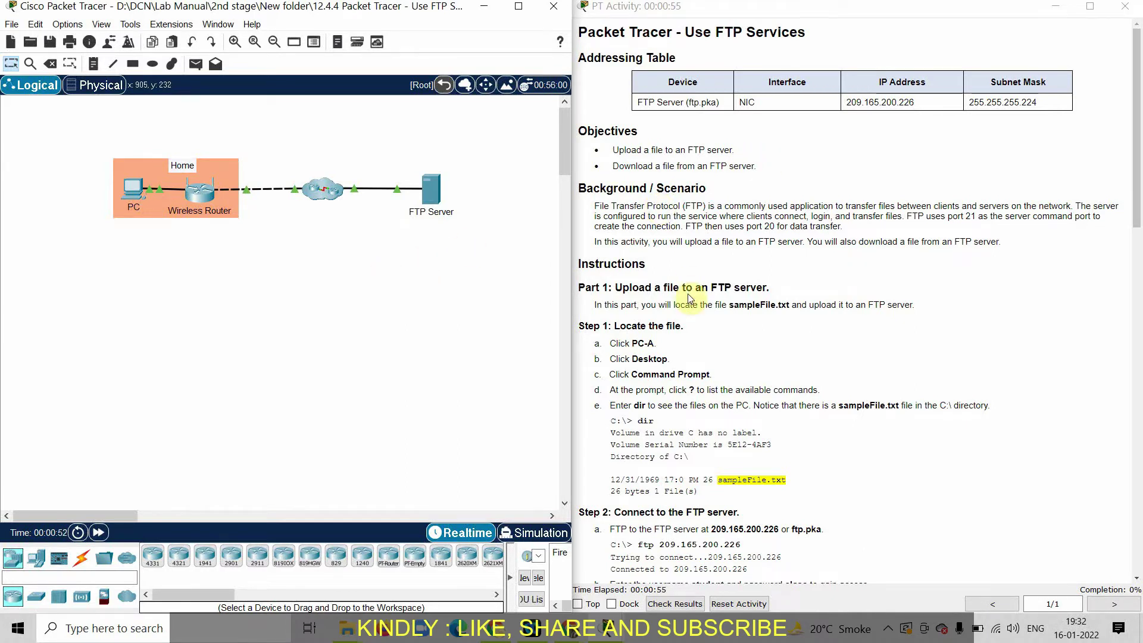
Step: Read through the activity instructions, then open the PC's device window
scroll(885, 334, down, 2)
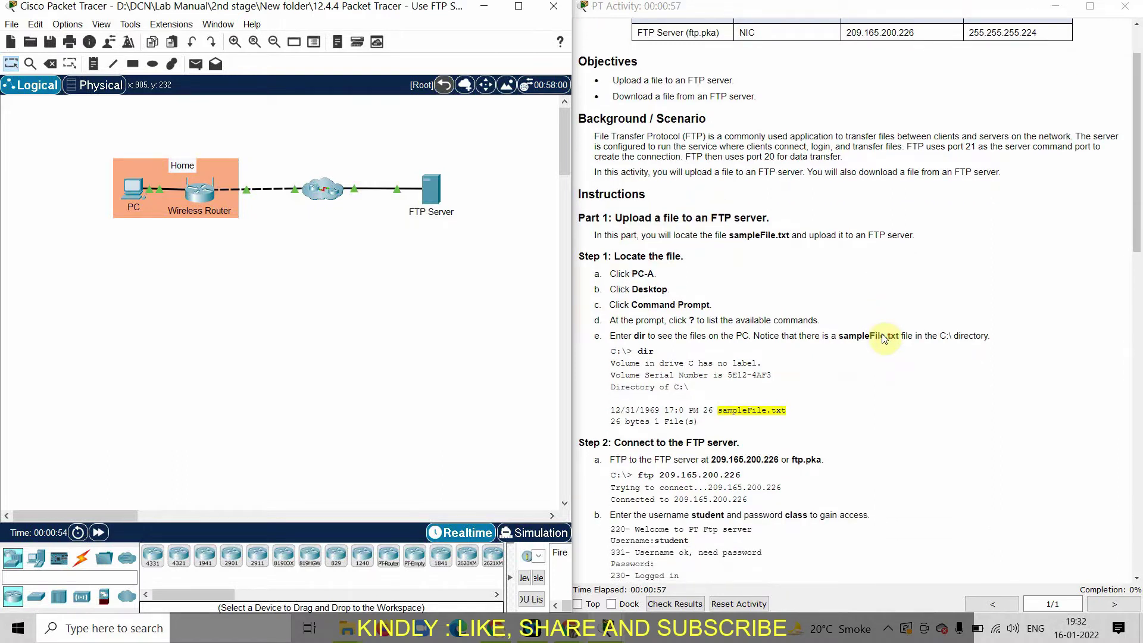
click(583, 218)
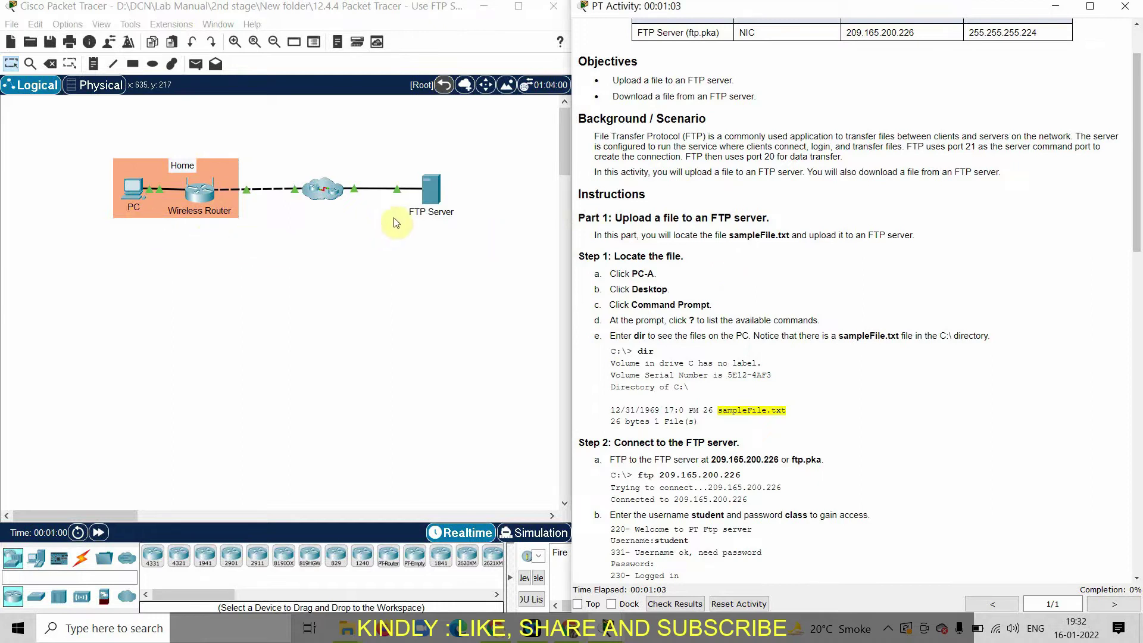
scroll(829, 357, down, 15)
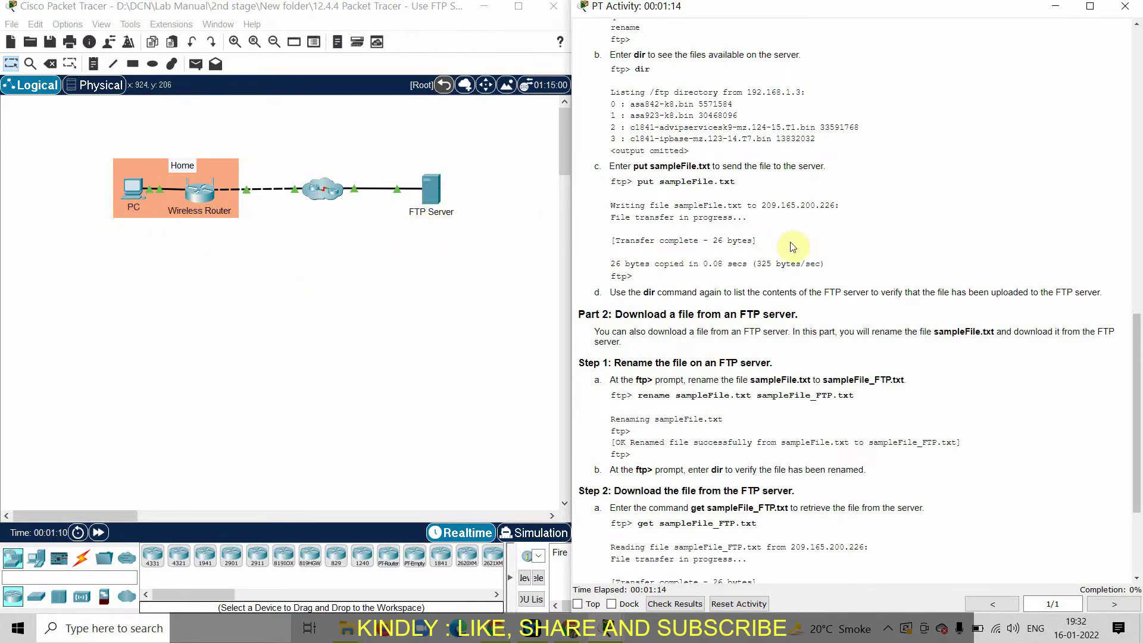
scroll(989, 307, up, 6)
scroll(990, 307, up, 5)
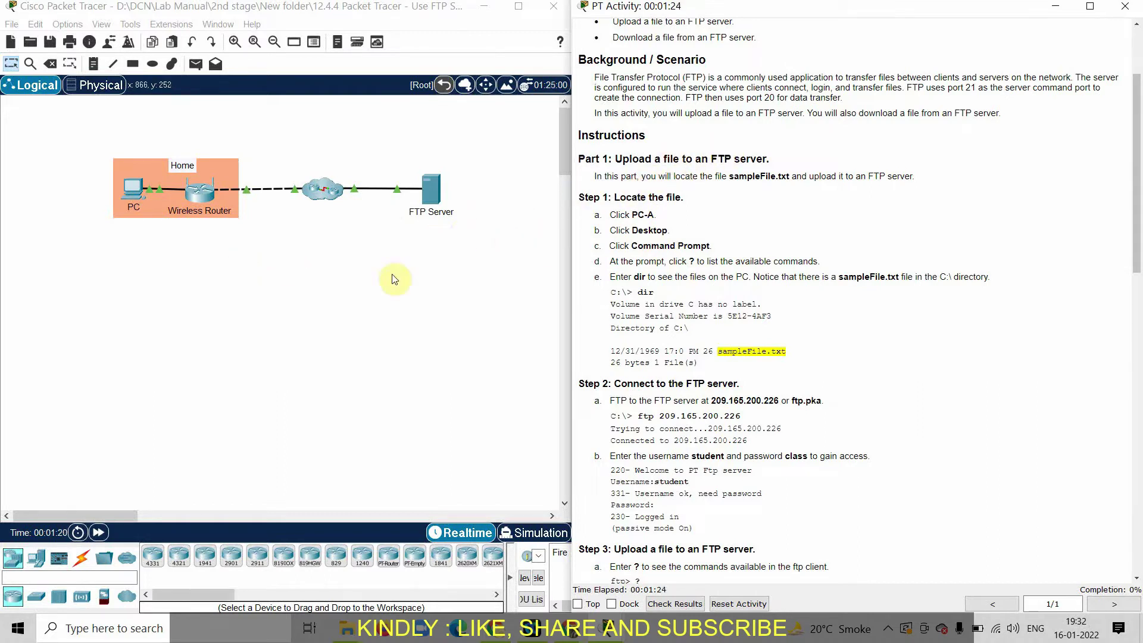
click(127, 188)
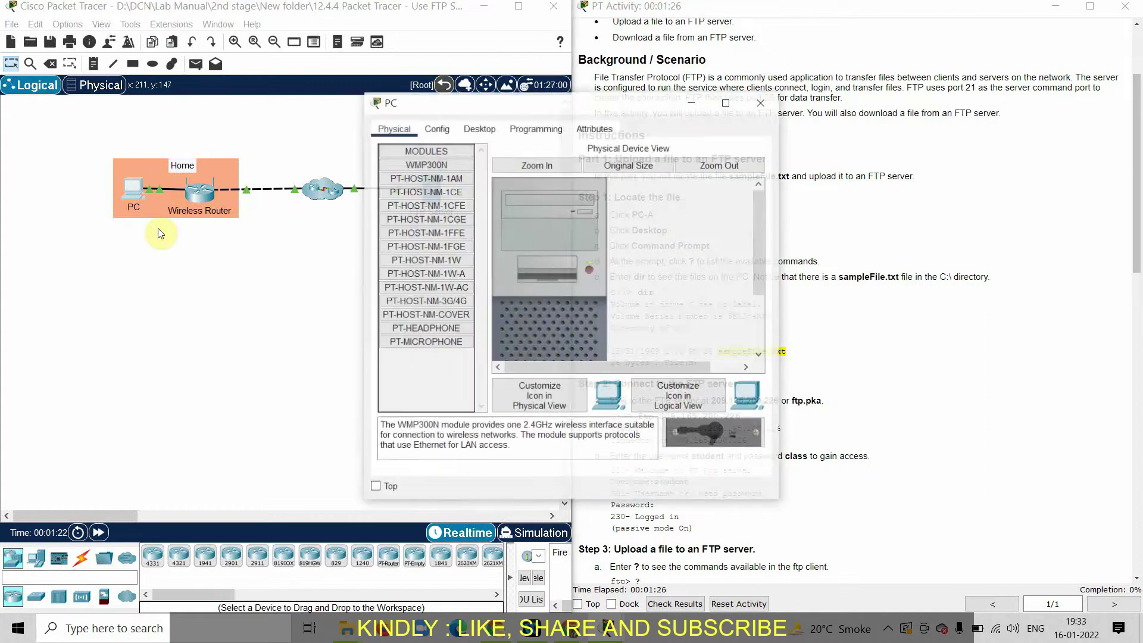
Step: Move the PC window left and launch its Command Prompt from the Desktop tab
drag(585, 101, 368, 103)
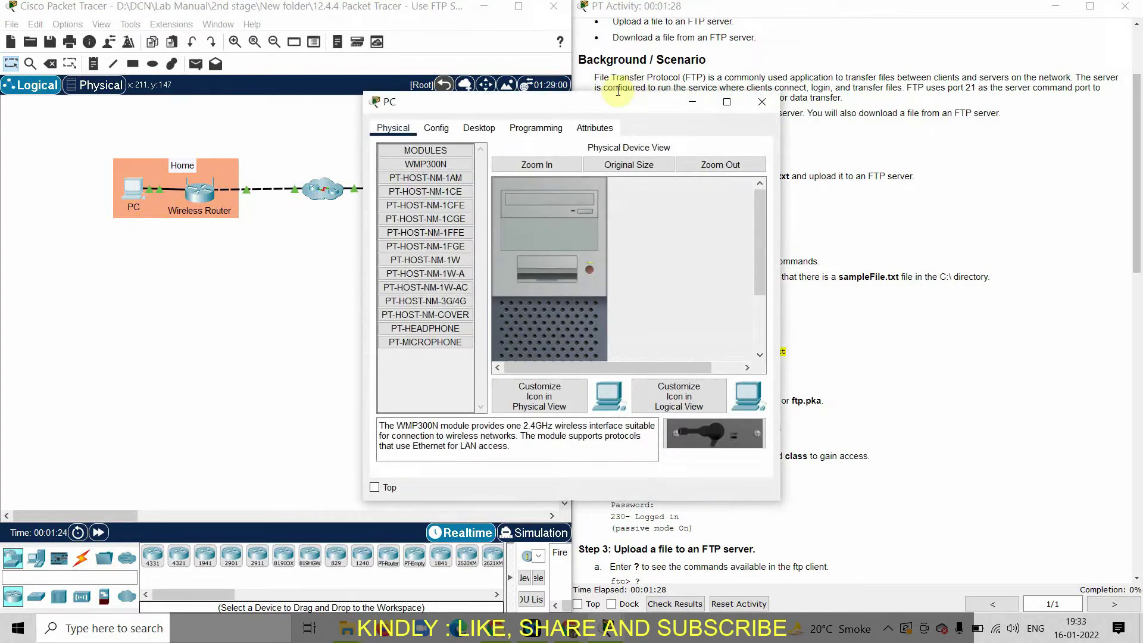
drag(465, 135, 472, 120)
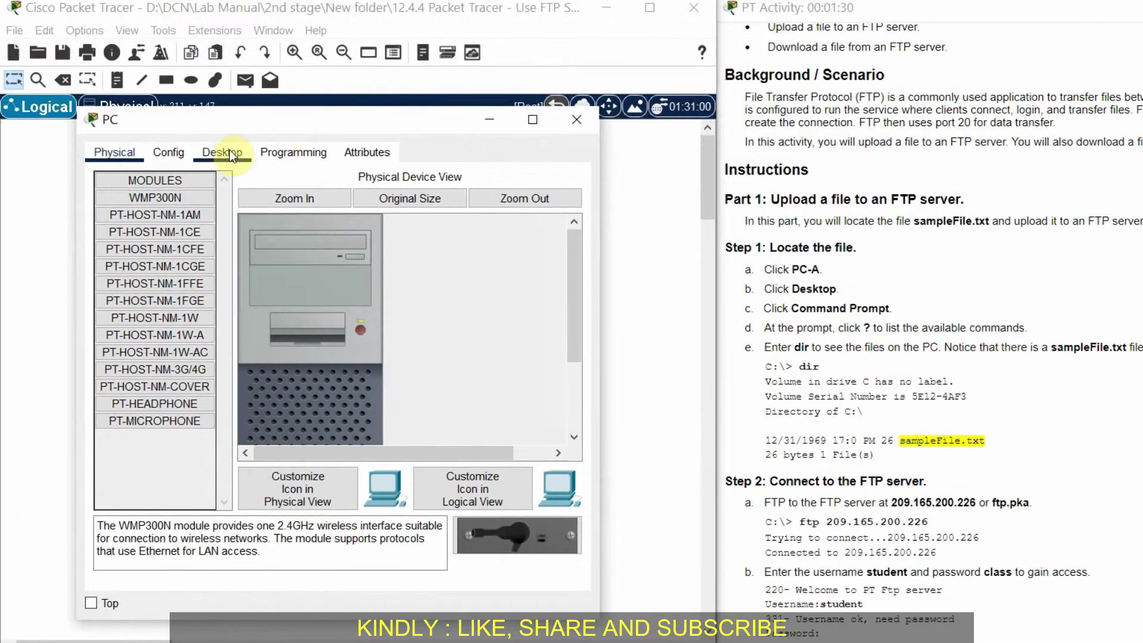
click(223, 152)
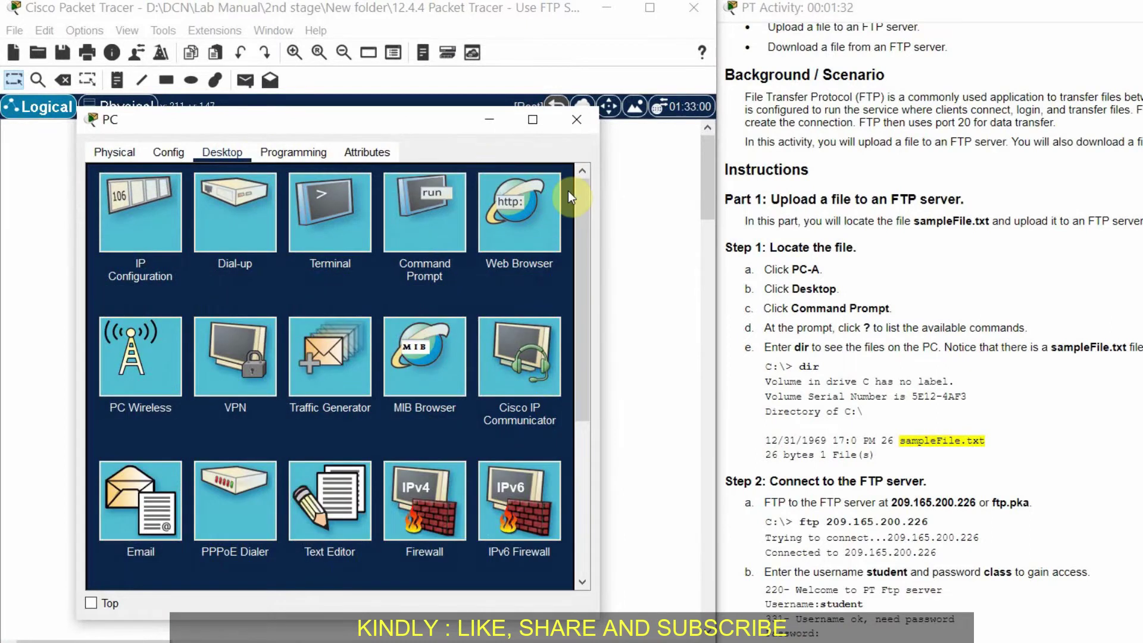
click(435, 208)
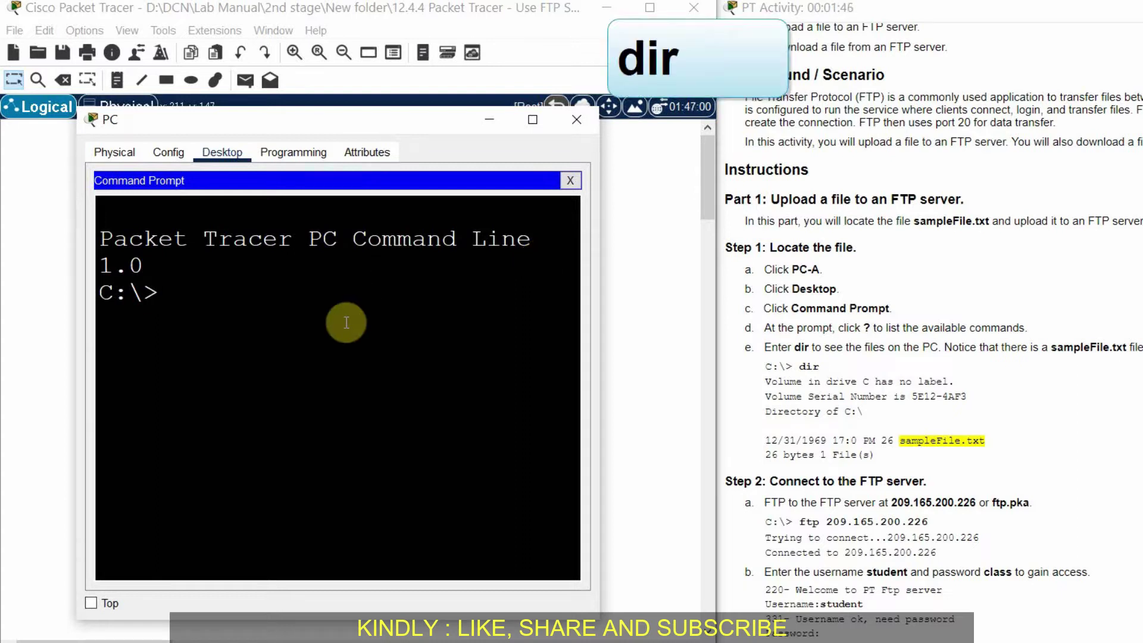
Step: Run dir on the PC and confirm sampleFile.txt is listed at 26 bytes
text(dir)
key(Return)
click(533, 119)
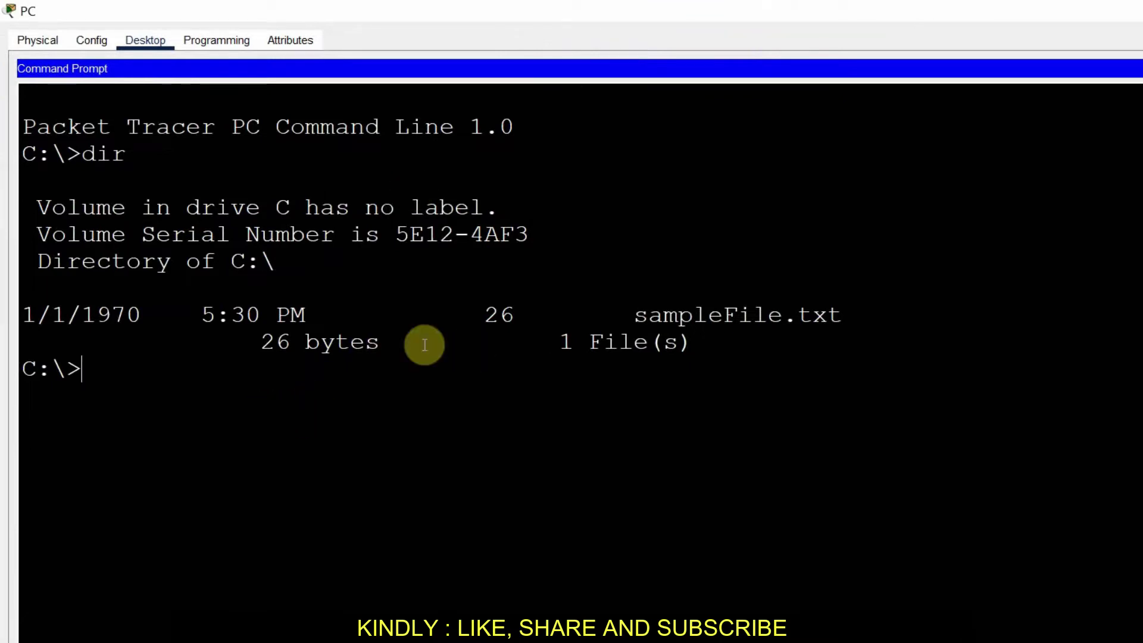
drag(853, 322, 27, 316)
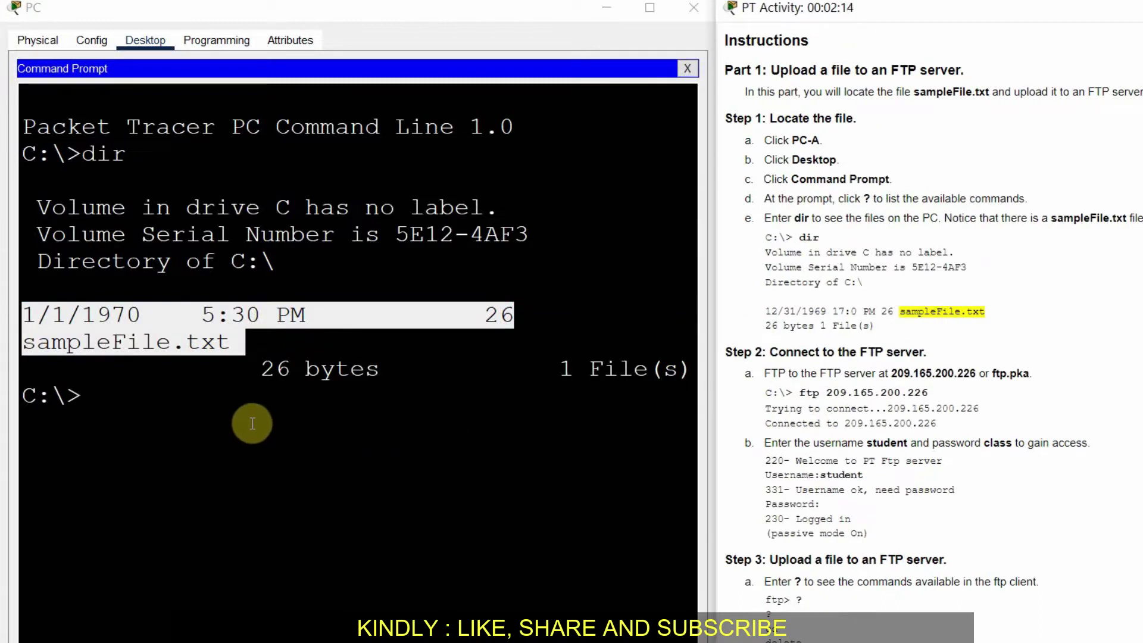
click(255, 506)
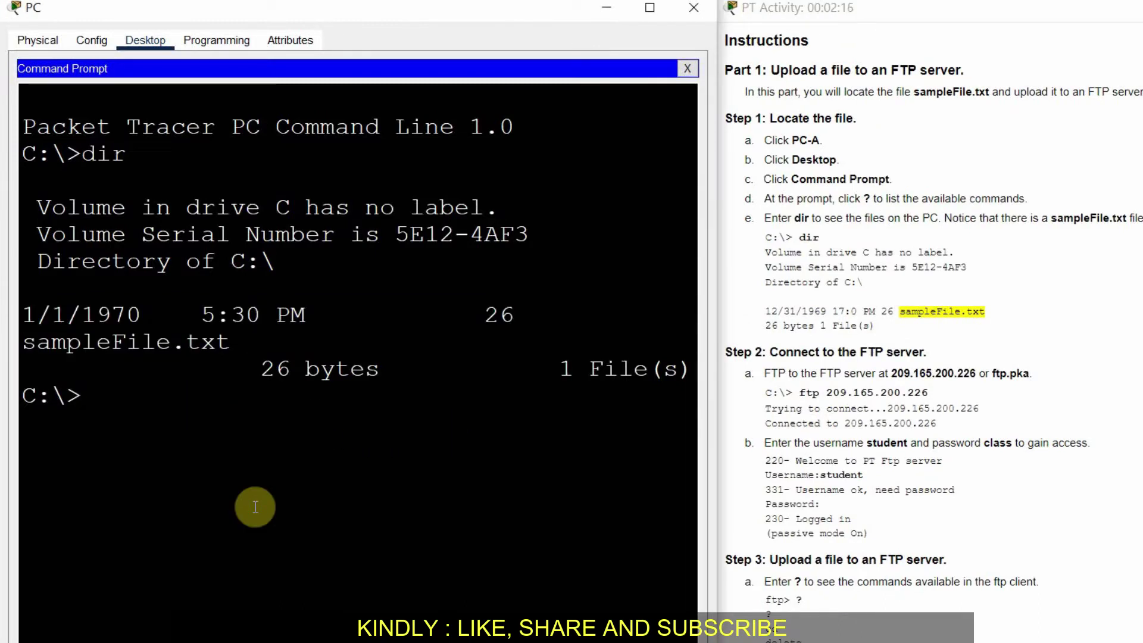
text(ftp)
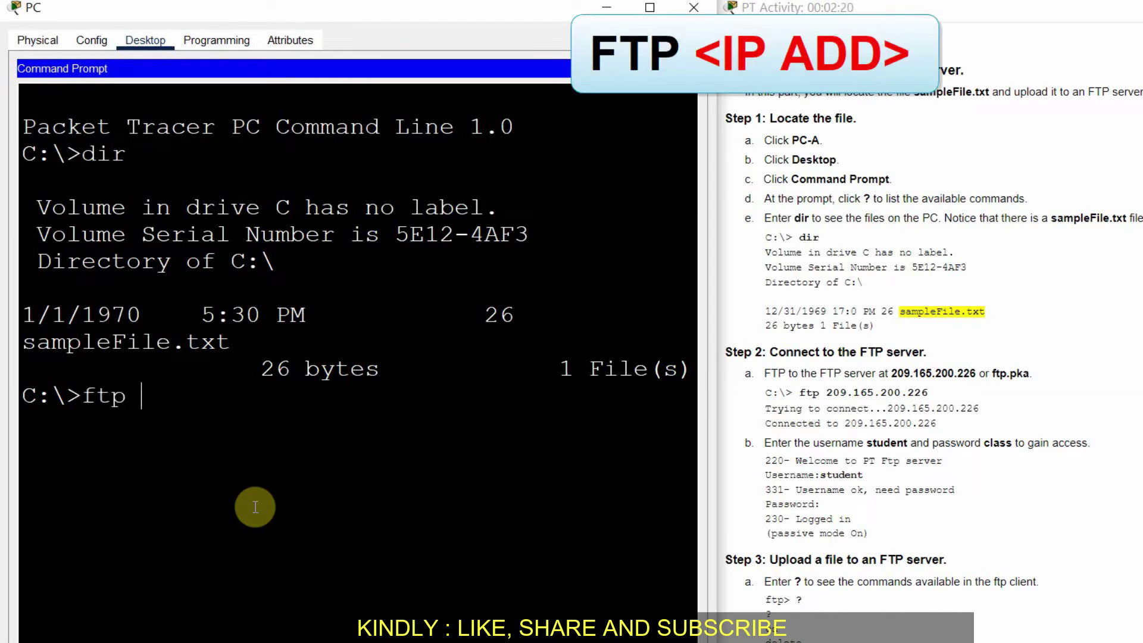
Step: Connect the PC with ftp to the server at 209.165.200.226
click(608, 8)
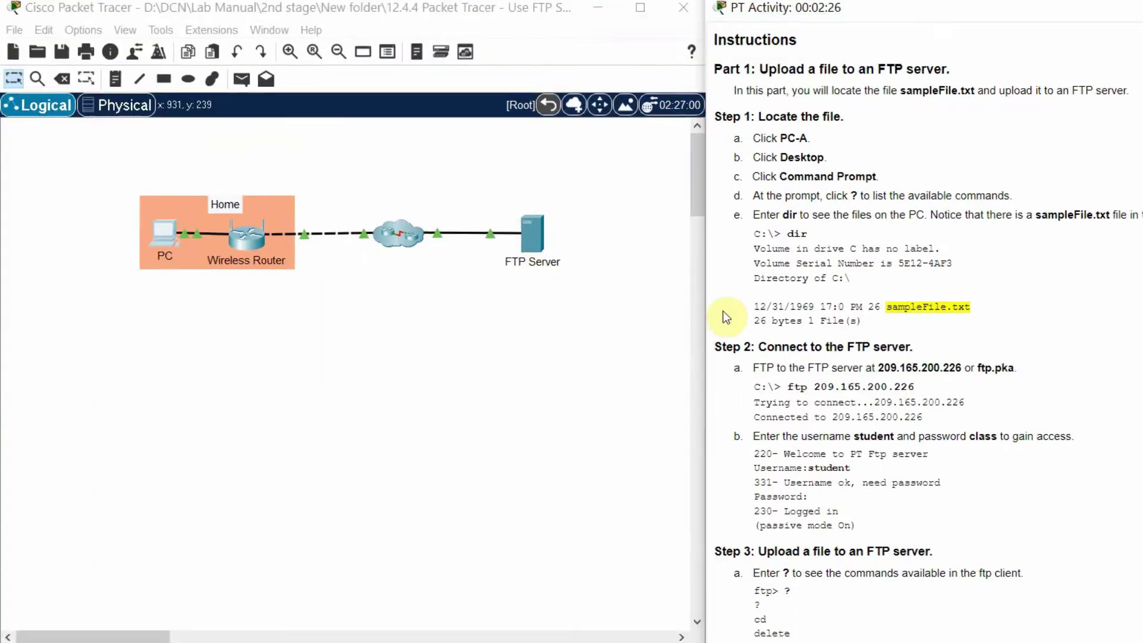
scroll(991, 282, up, 5)
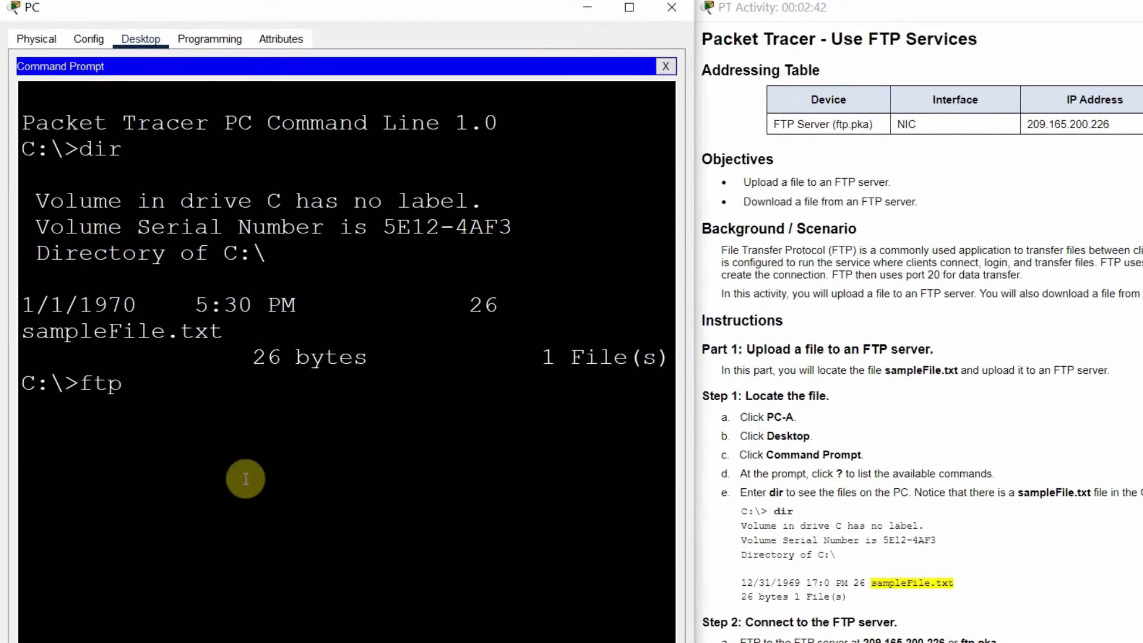
text(209.165.200.226)
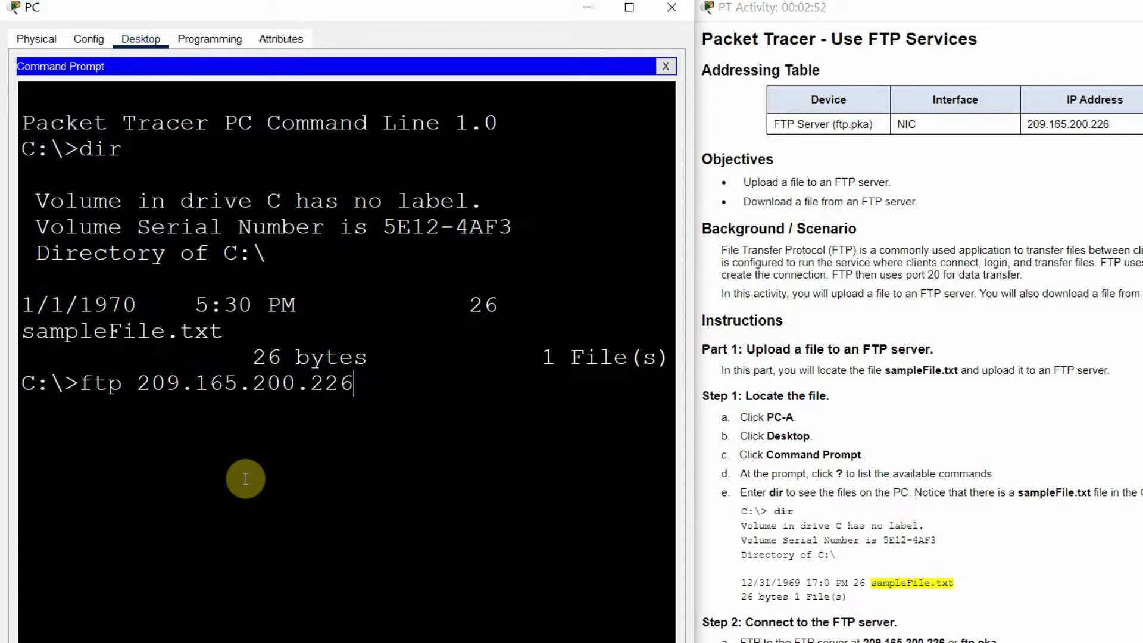
key(Return)
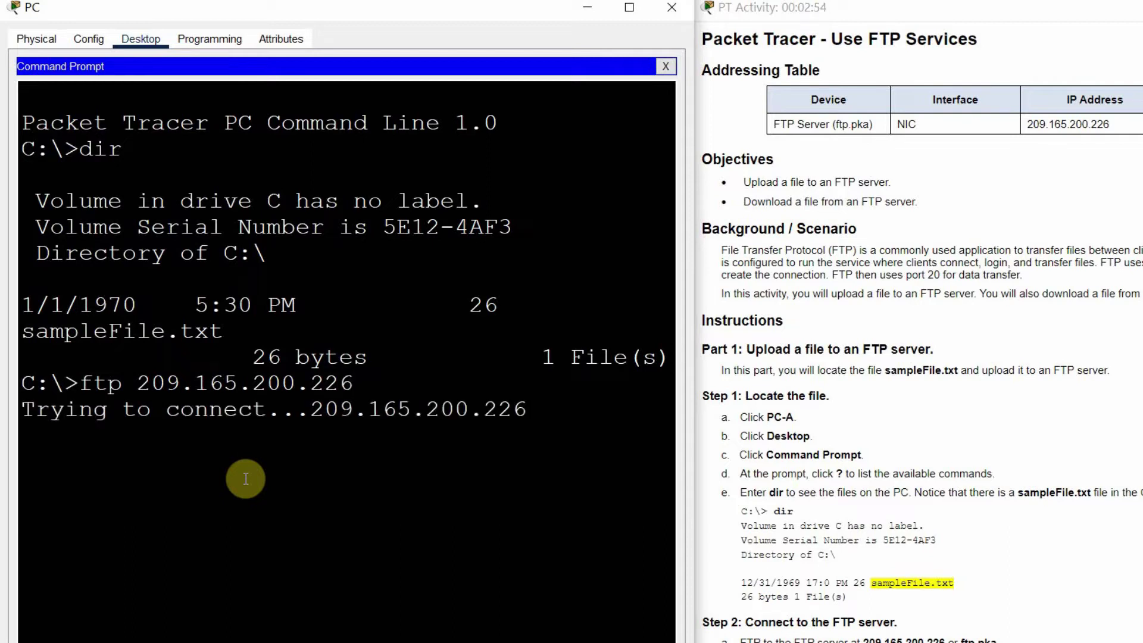
Step: Log in to the FTP server as student with the lab password, reaching the ftp> prompt
scroll(1094, 524, down, 1)
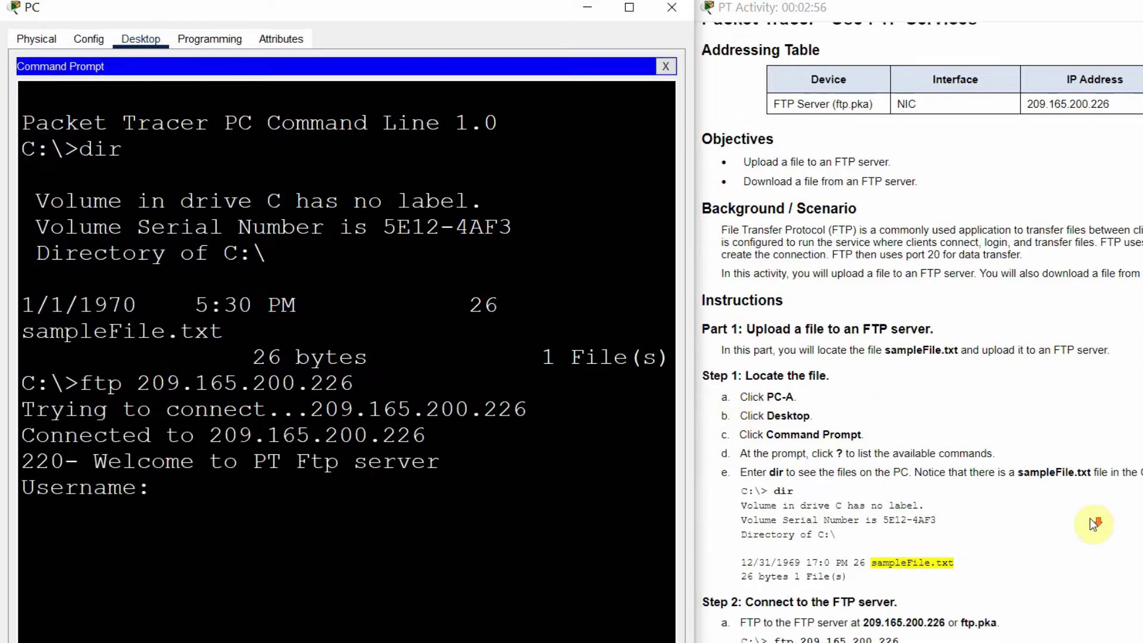
scroll(1093, 524, down, 3)
scroll(1094, 523, down, 1)
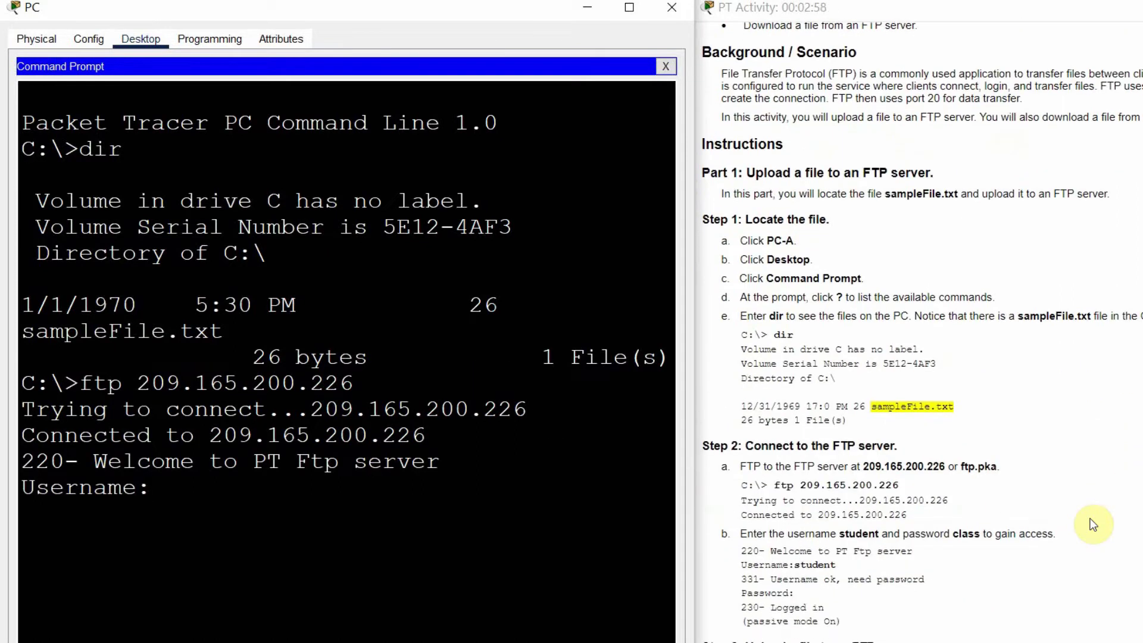
scroll(1094, 524, down, 1)
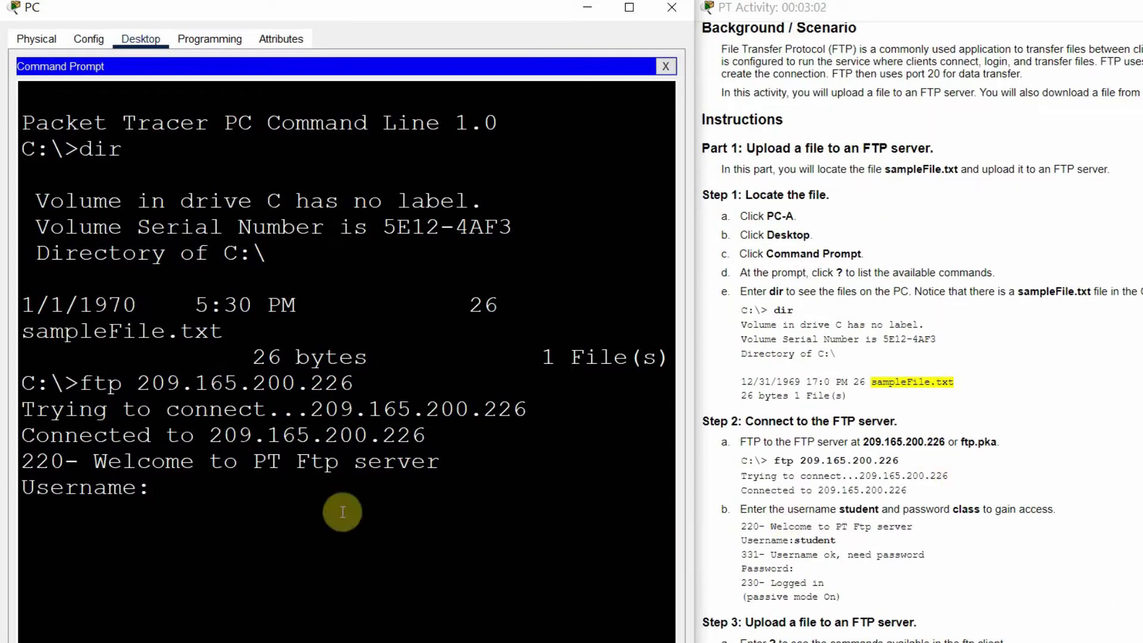
click(1001, 516)
drag(1056, 509, 740, 508)
click(242, 614)
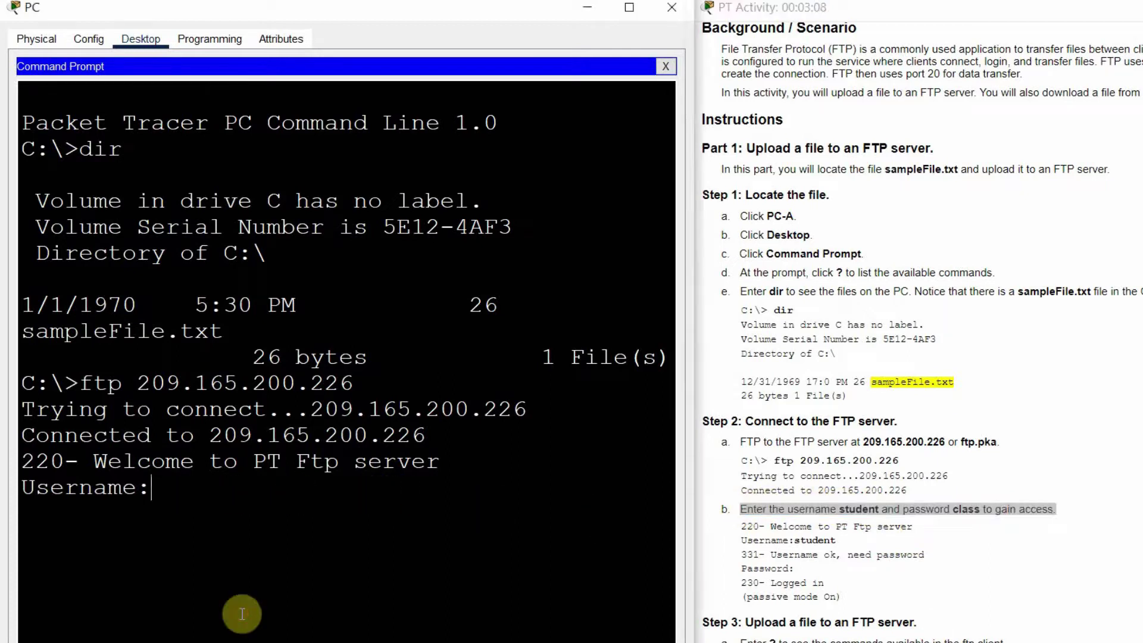
text(student)
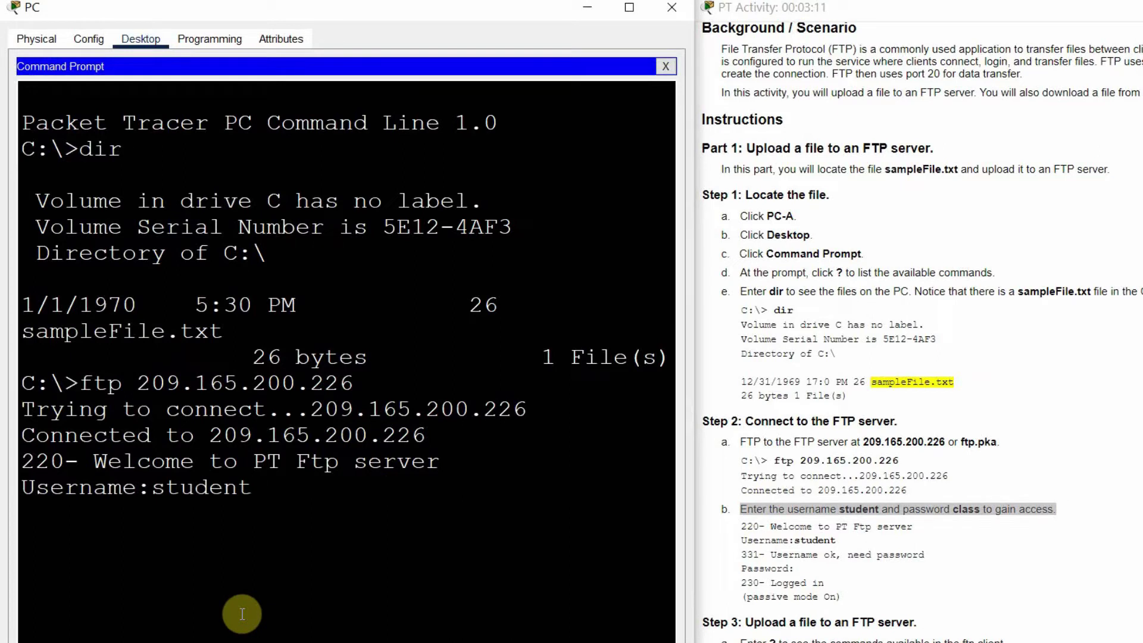
key(Return)
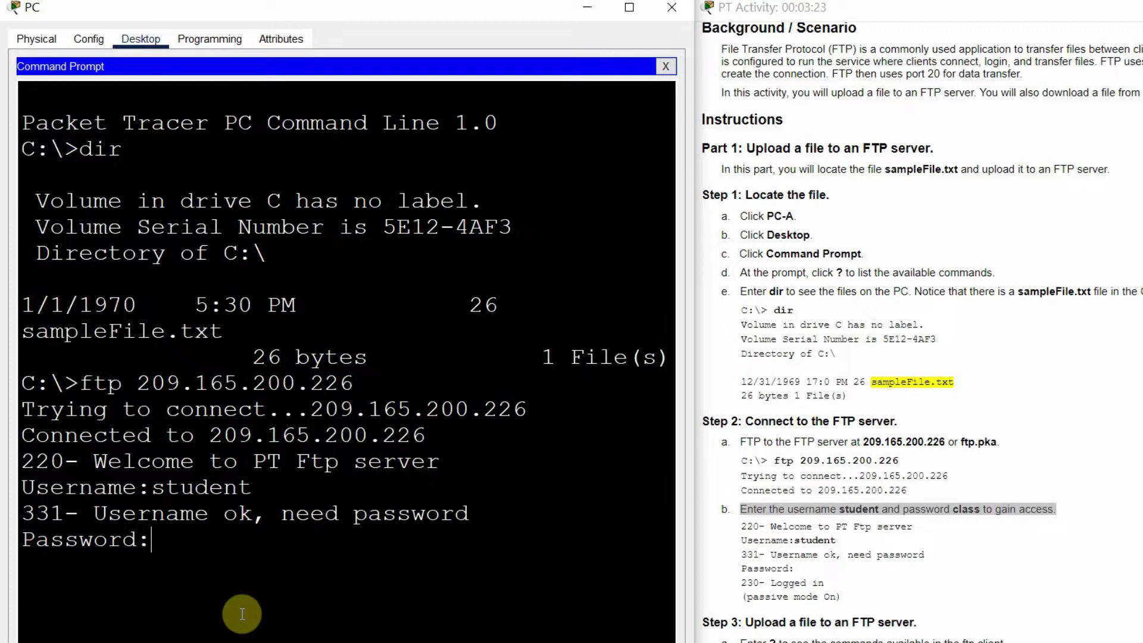
key(Return)
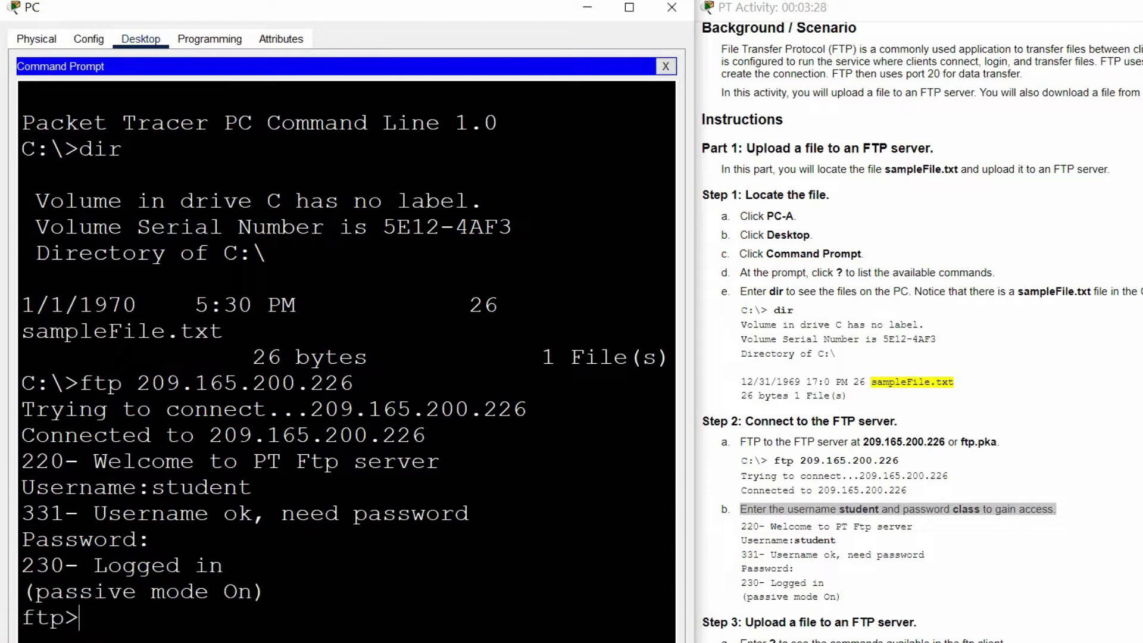
drag(81, 618, 21, 619)
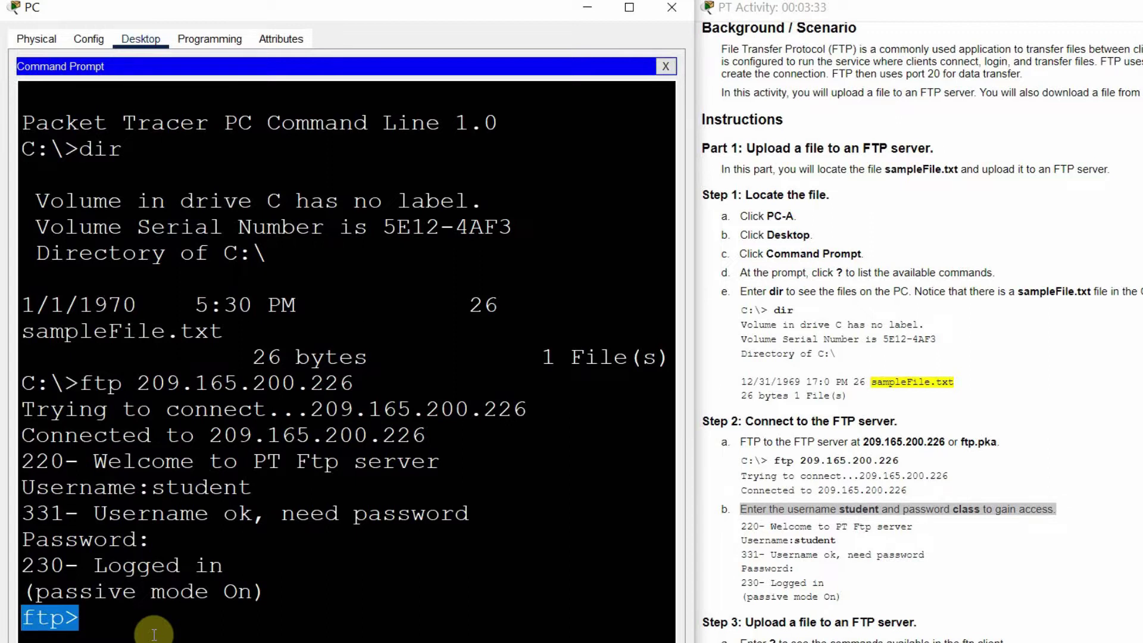
Step: List the ftp client commands with ? and the server's files with dir
click(232, 602)
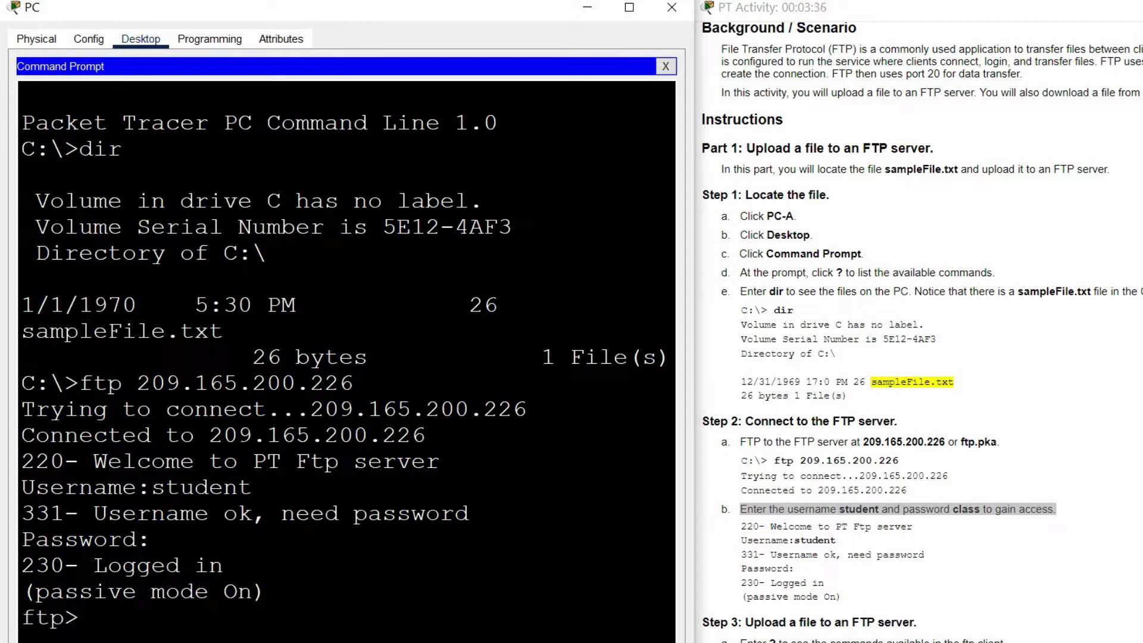
scroll(892, 509, down, 5)
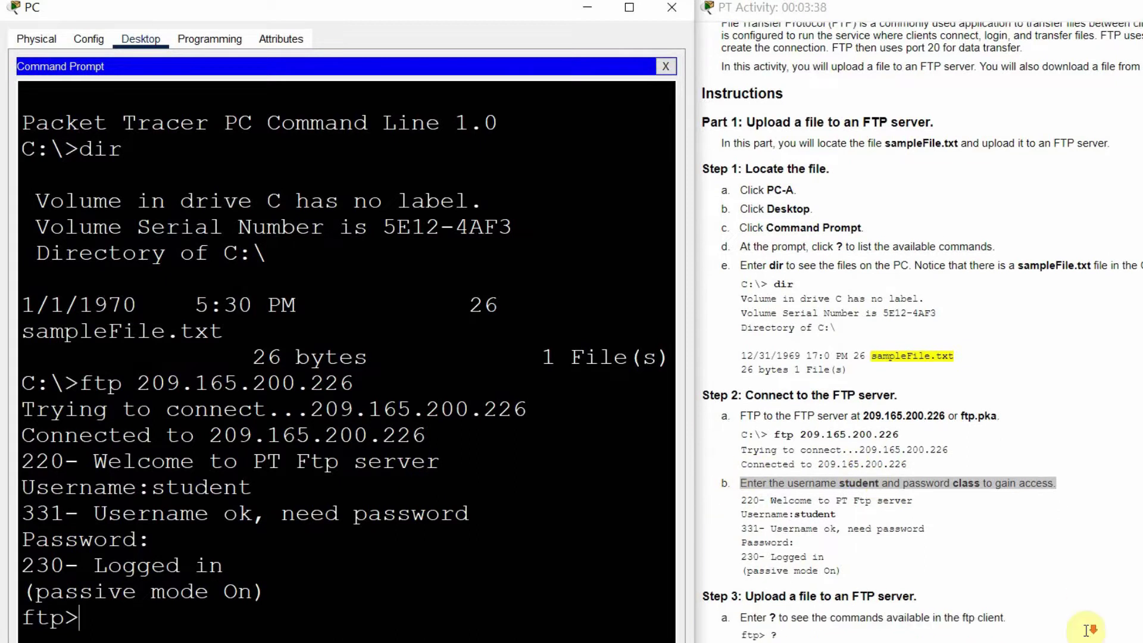
scroll(1089, 630, down, 3)
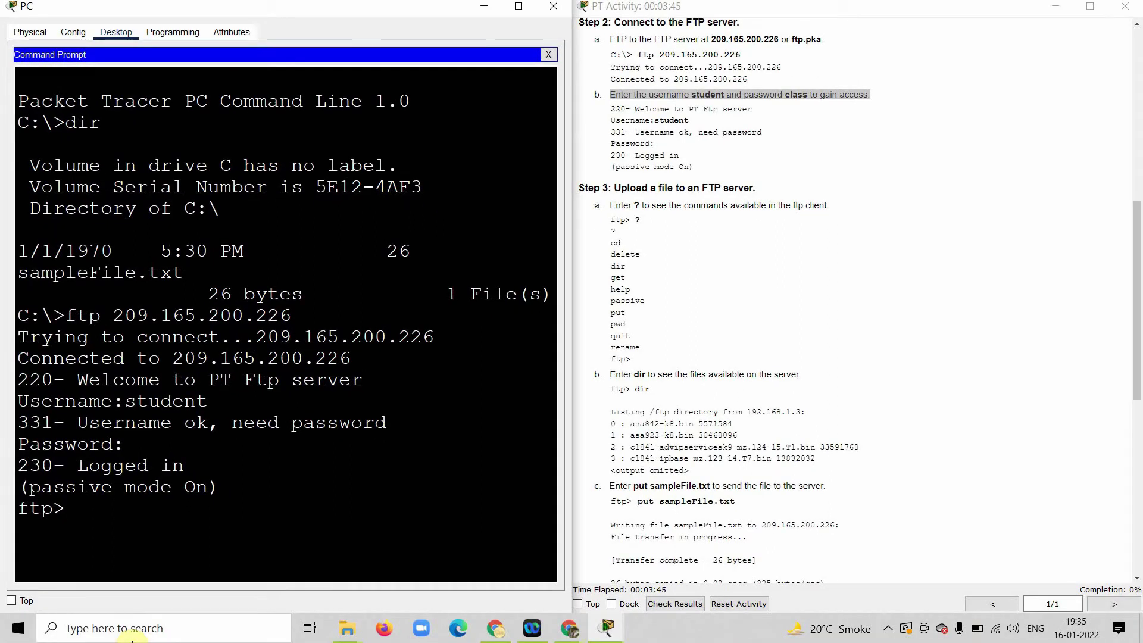
text(?)
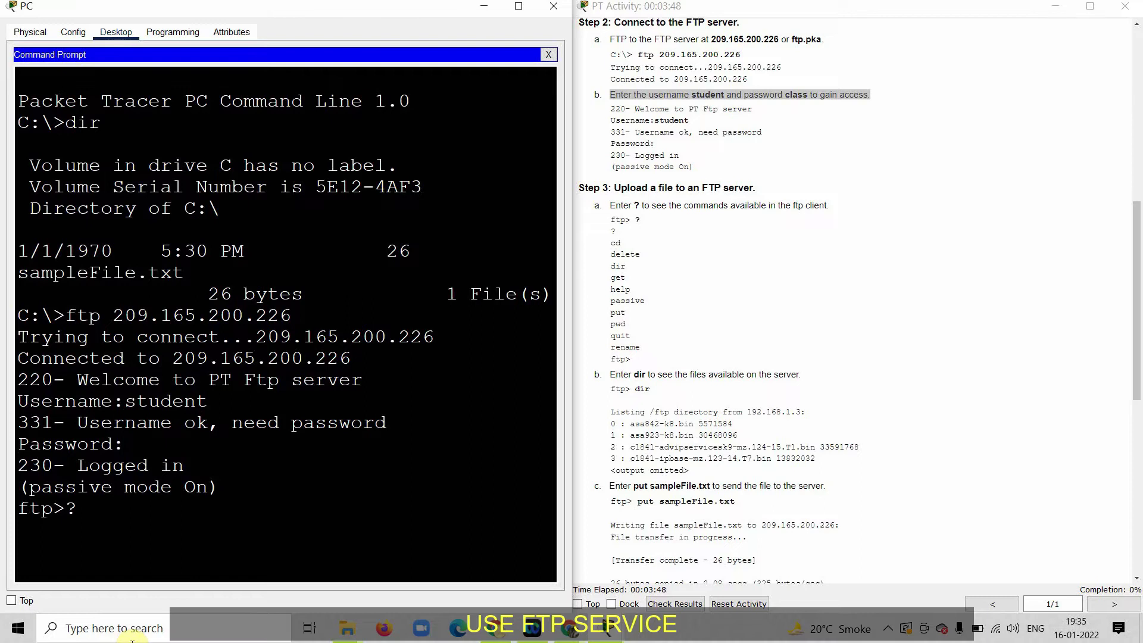
key(Return)
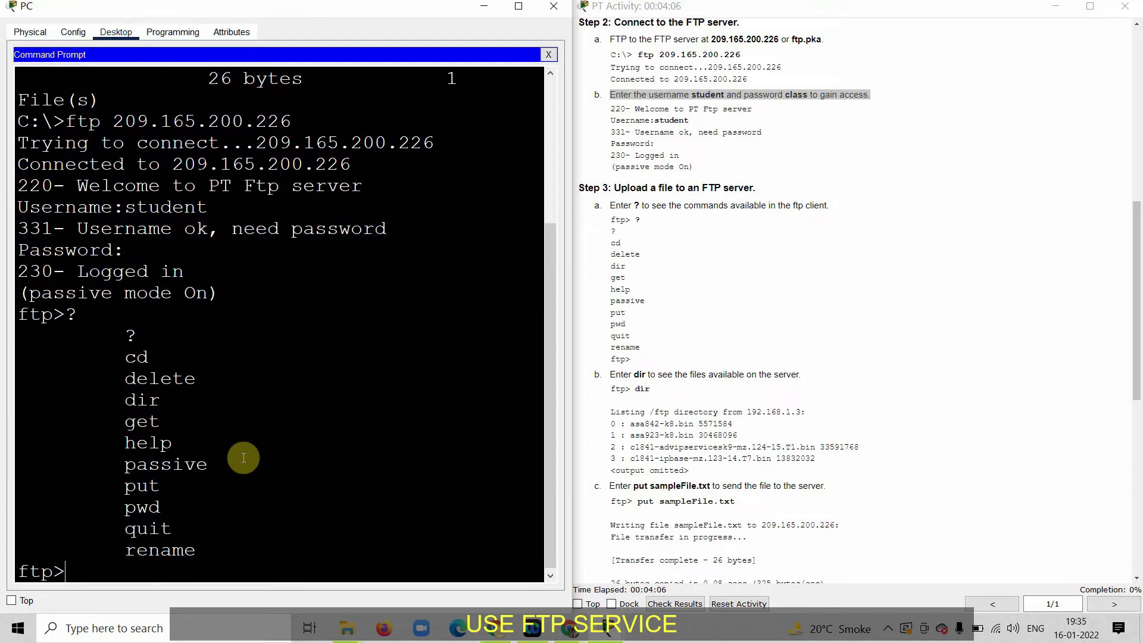
text(dir)
key(Return)
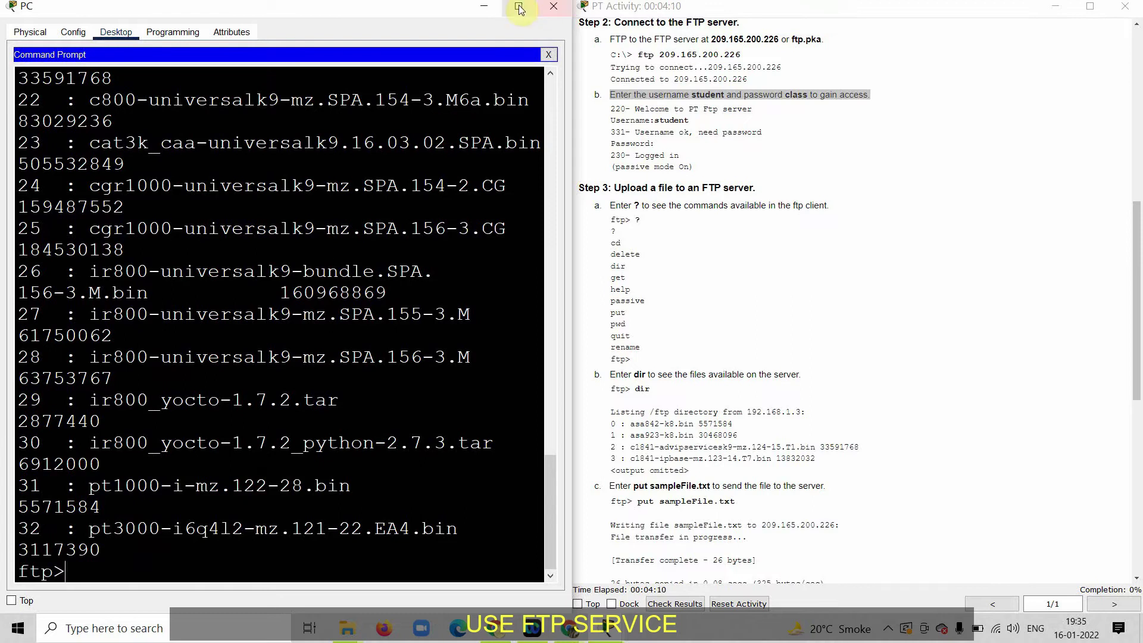
Step: Review the server's files 0 through 32 full-screen, then restore the PC window beside the instructions
click(519, 6)
scroll(542, 268, up, 3)
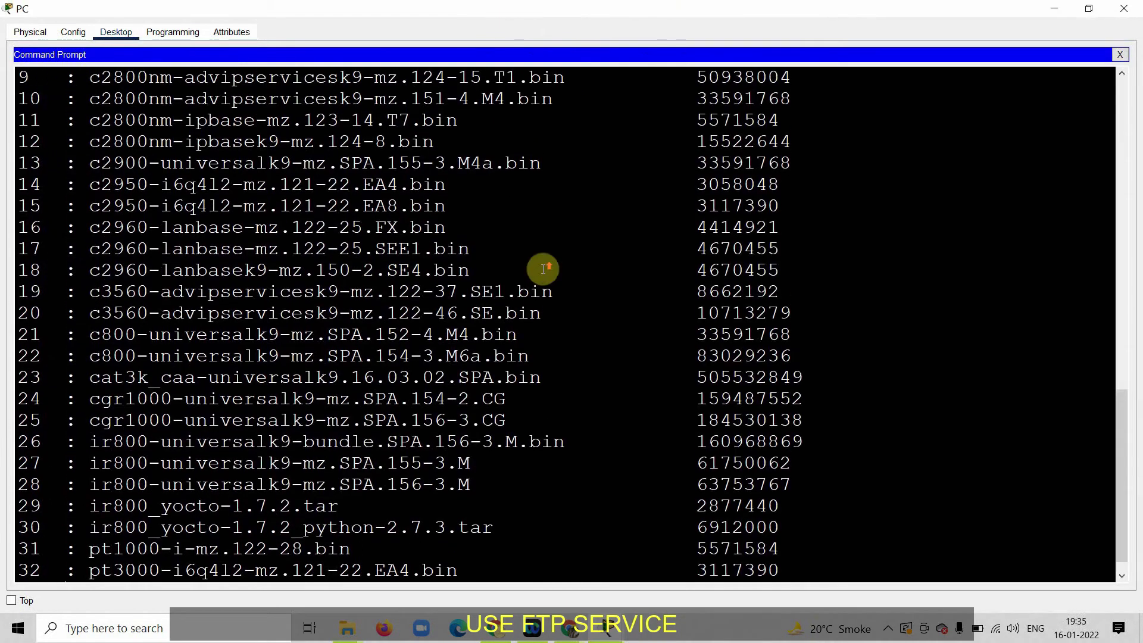
scroll(543, 269, up, 2)
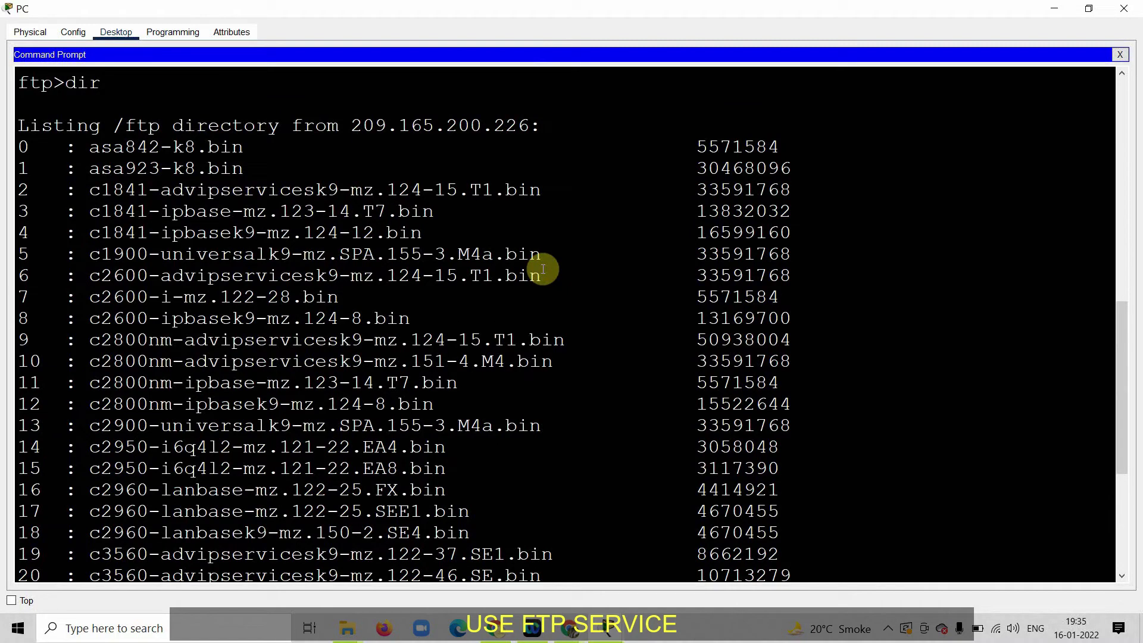
scroll(543, 269, down, 2)
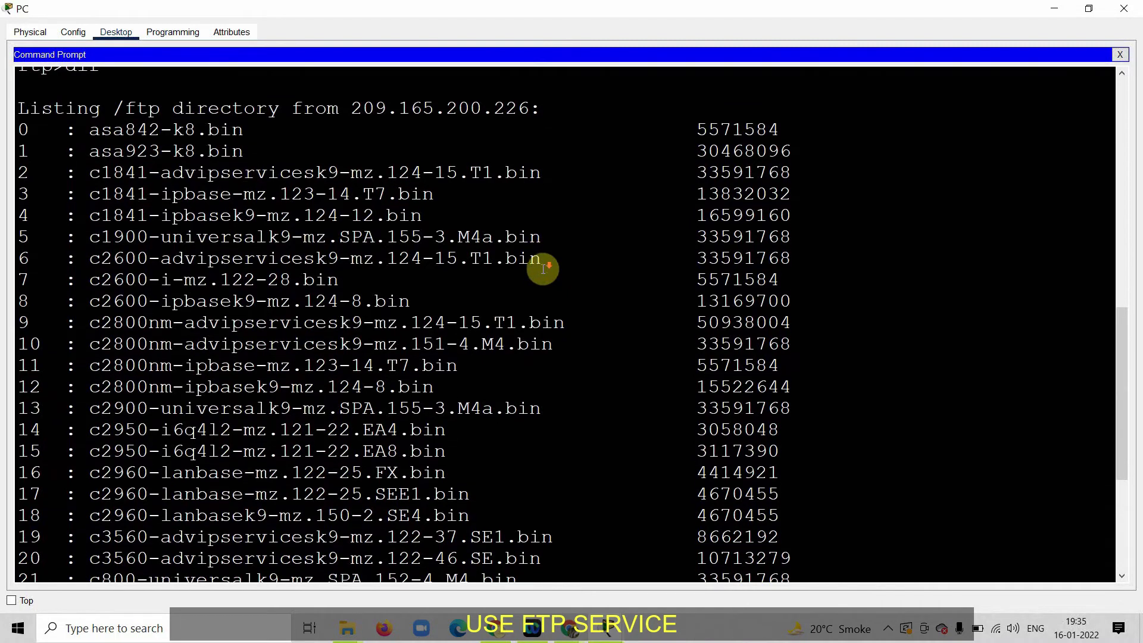
scroll(543, 269, down, 4)
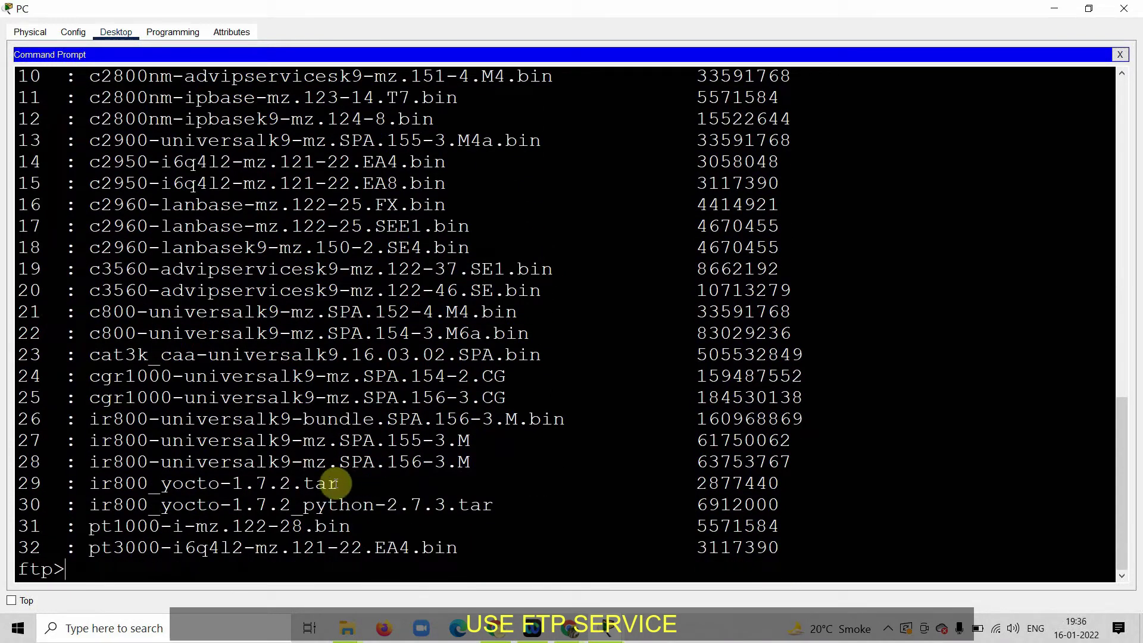
drag(341, 483, 280, 483)
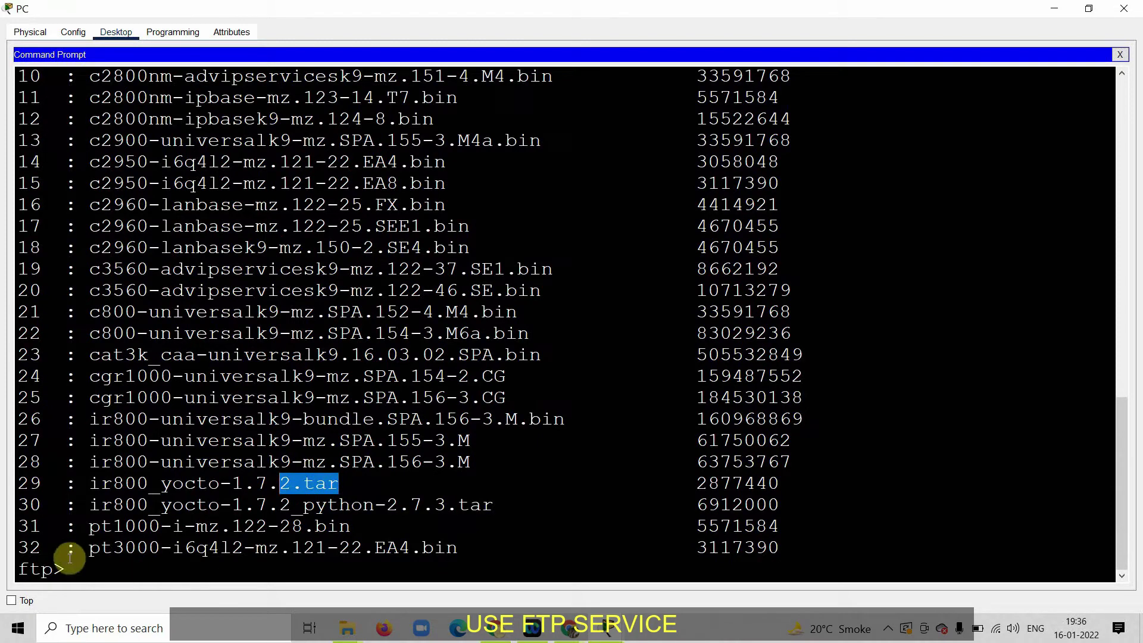
click(77, 564)
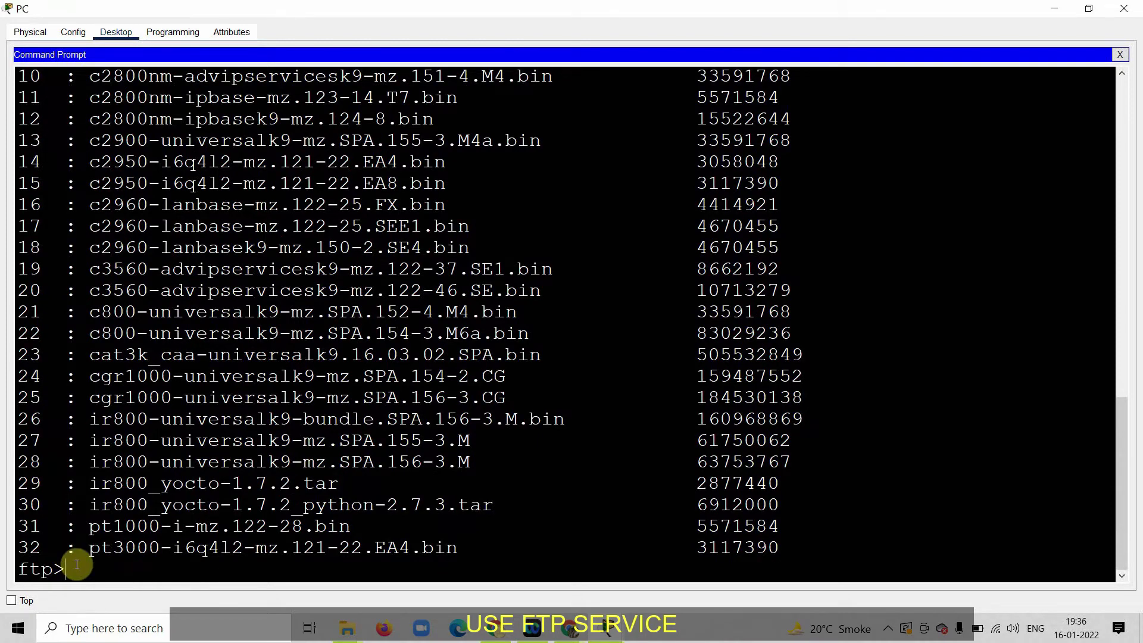
key(super+Down)
scroll(738, 388, down, 2)
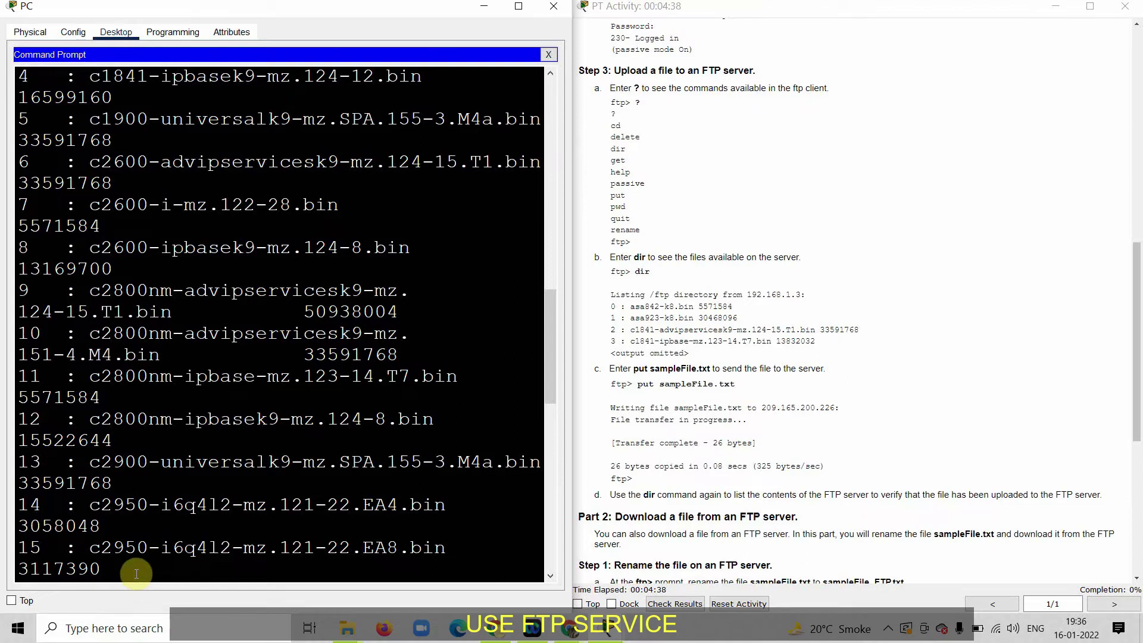
key(Return)
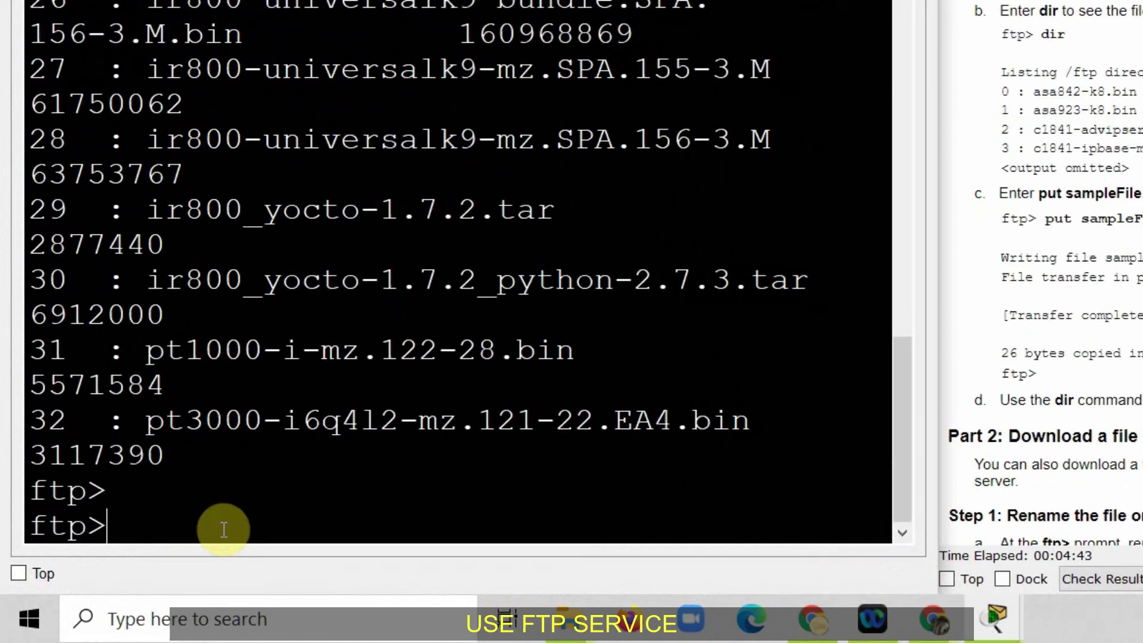
Step: Upload sampleFile.txt to the FTP server with put
text(put)
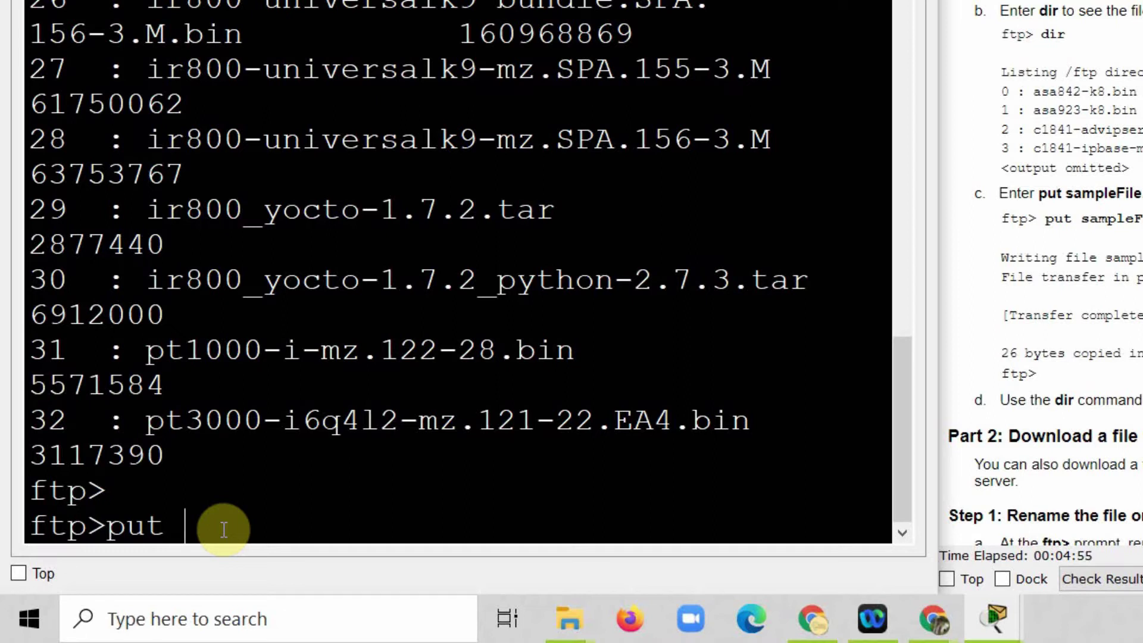
text(sampleFile)
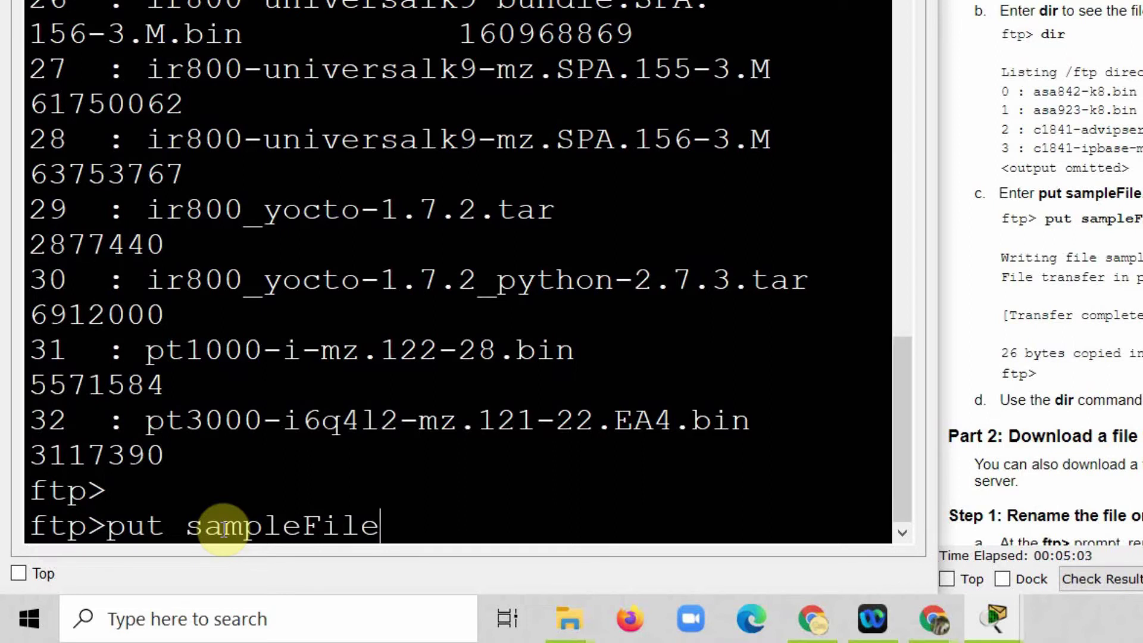
text(.txt)
key(Return)
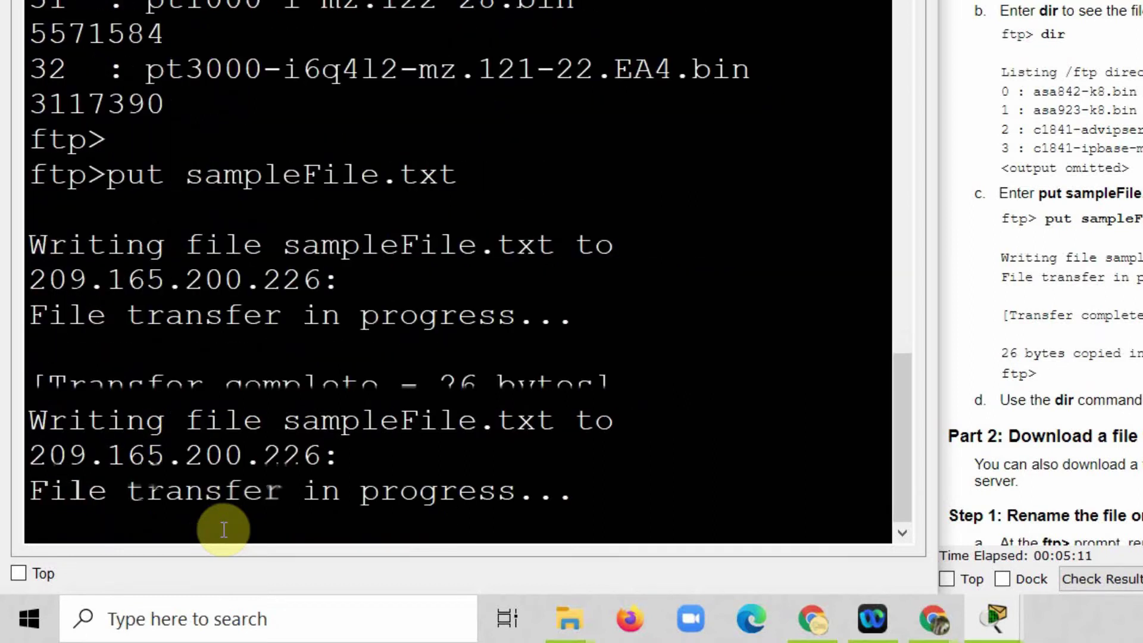
Step: Review the transfer output: 26 bytes transferred in 0.036 secs
drag(113, 485, 26, 253)
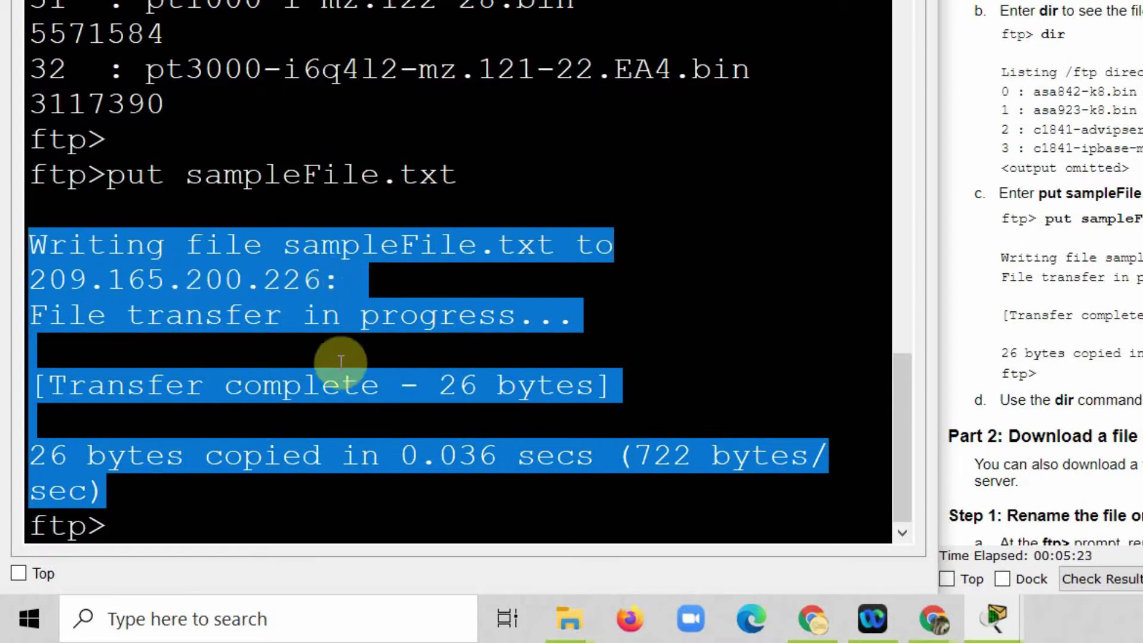
click(372, 419)
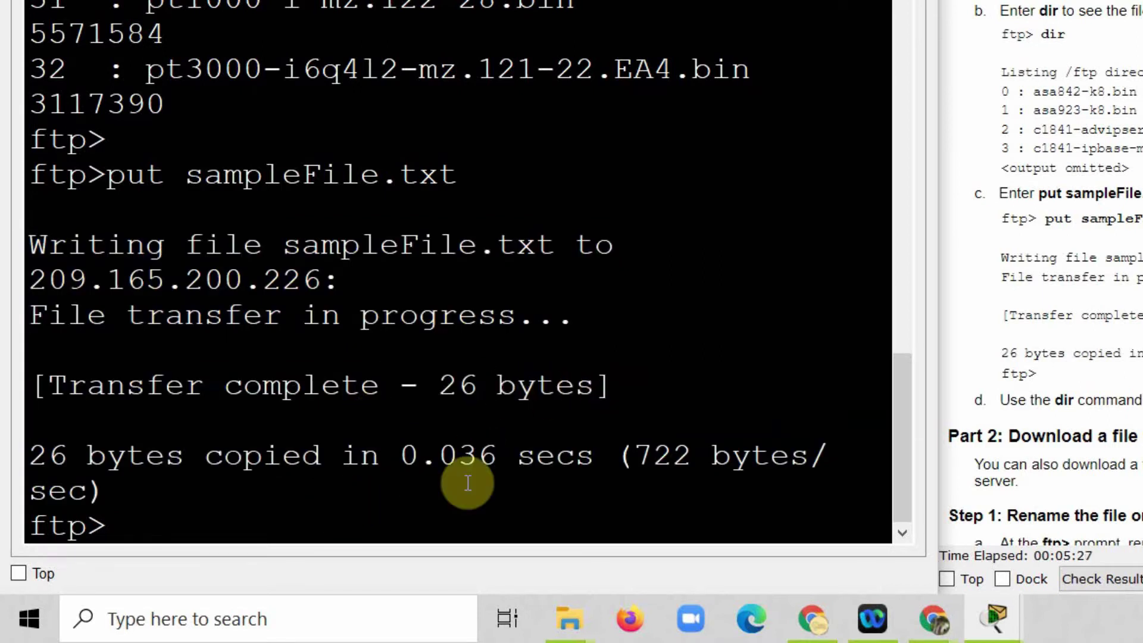
drag(596, 458, 408, 447)
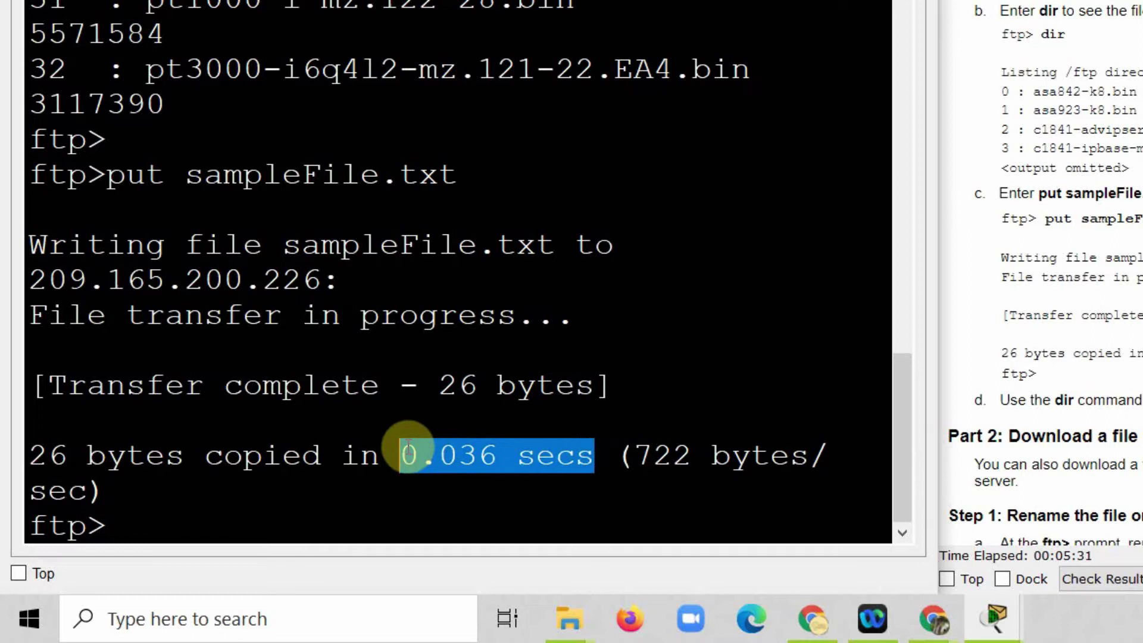
click(161, 517)
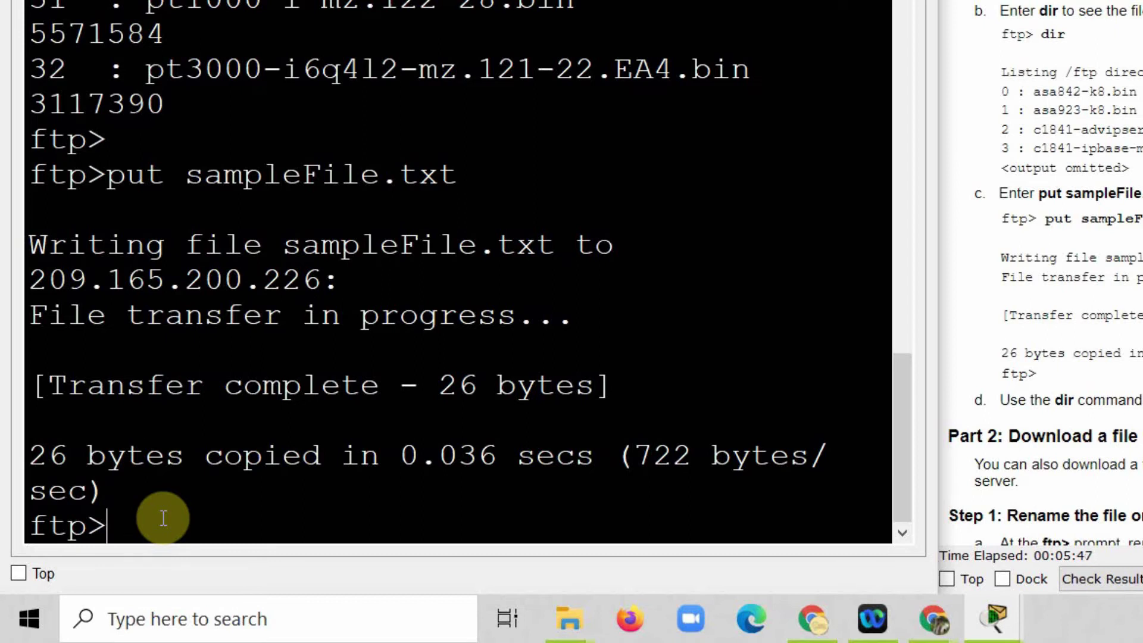
Step: Re-list the server files and confirm sampleFile.txt appears as entry 33 at 26 bytes
text(dir)
key(Return)
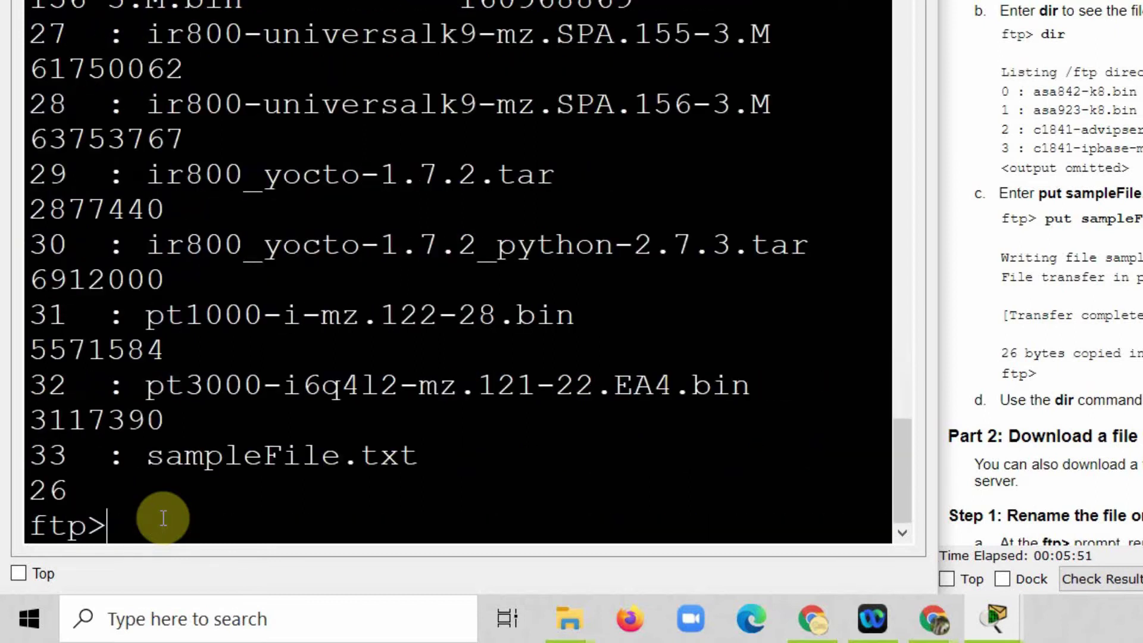
key(super+Up)
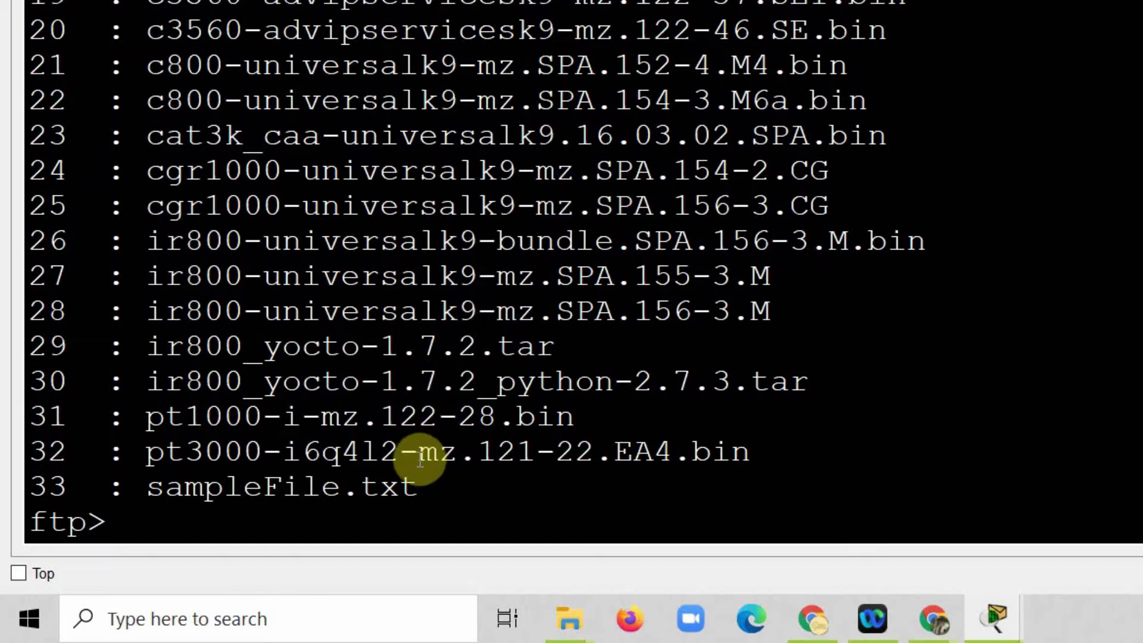
drag(439, 487, 27, 488)
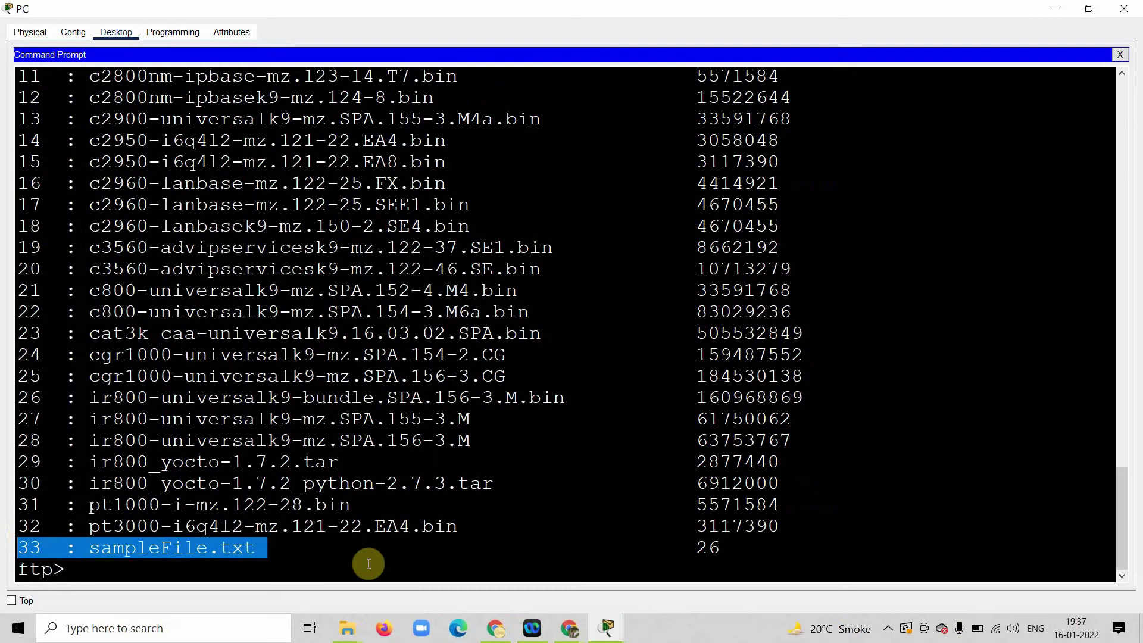
click(279, 556)
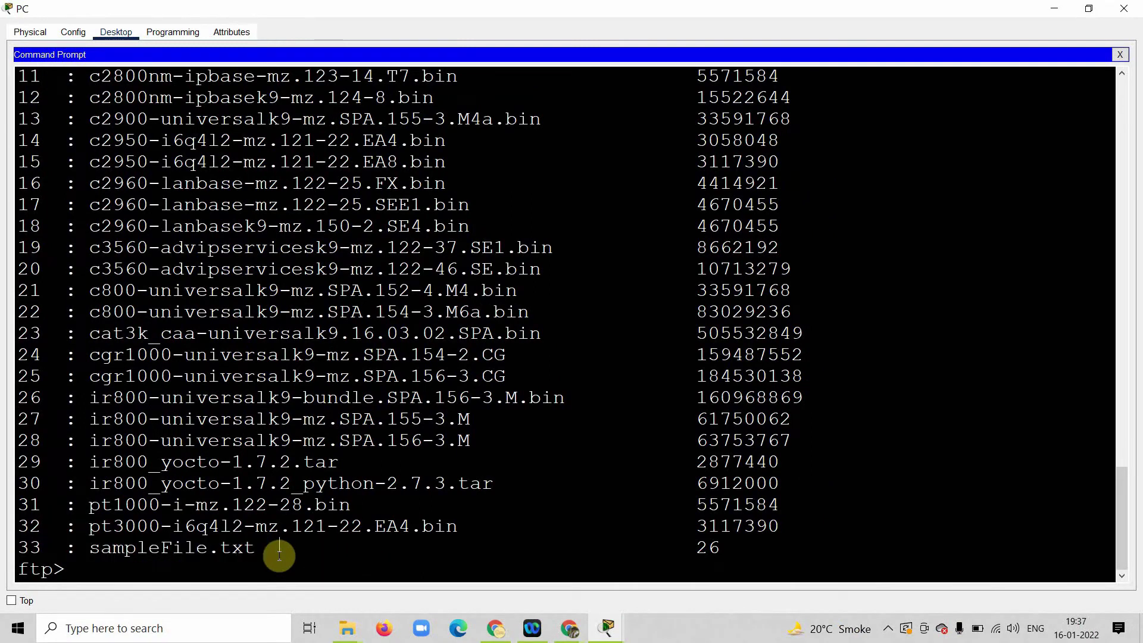
drag(275, 551, 24, 547)
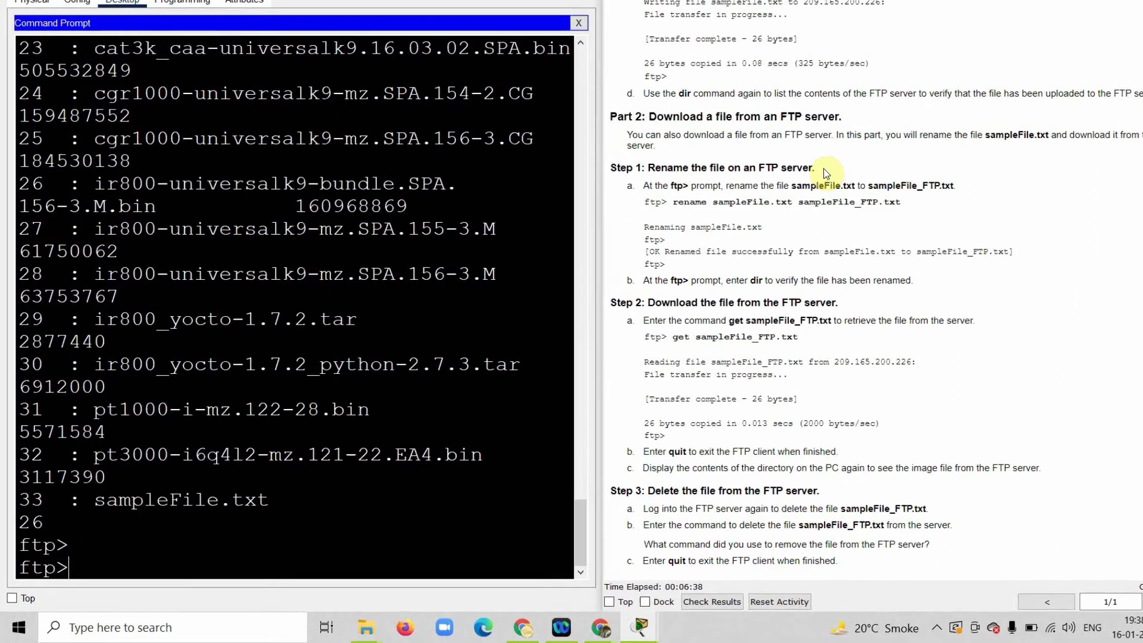
drag(784, 198, 614, 193)
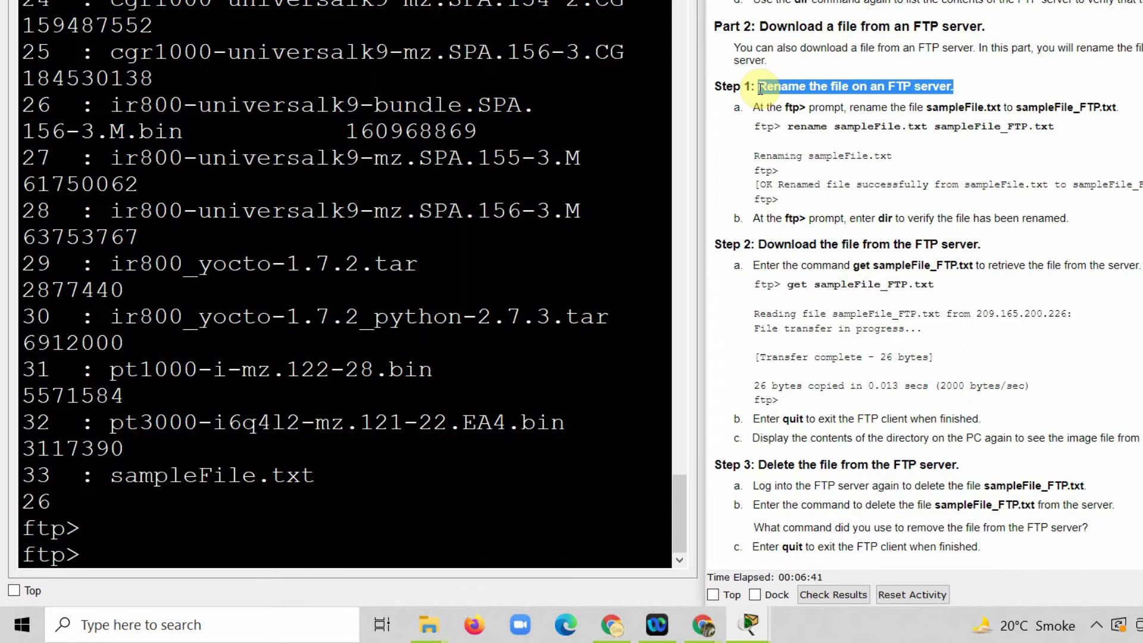
drag(1055, 126, 928, 127)
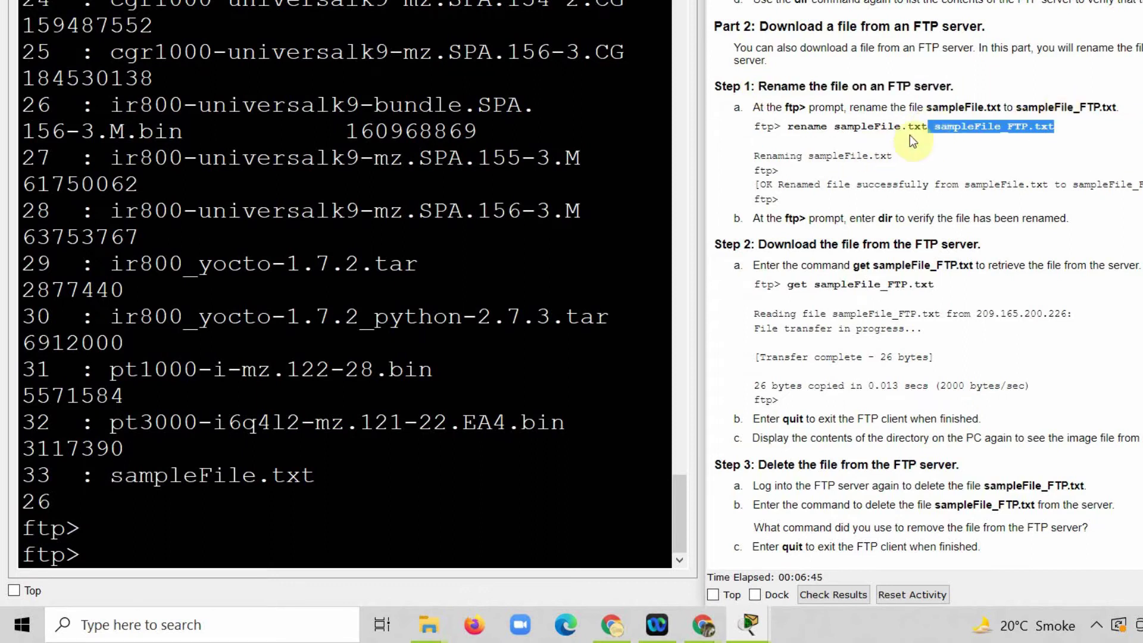
click(909, 135)
drag(836, 127, 1057, 126)
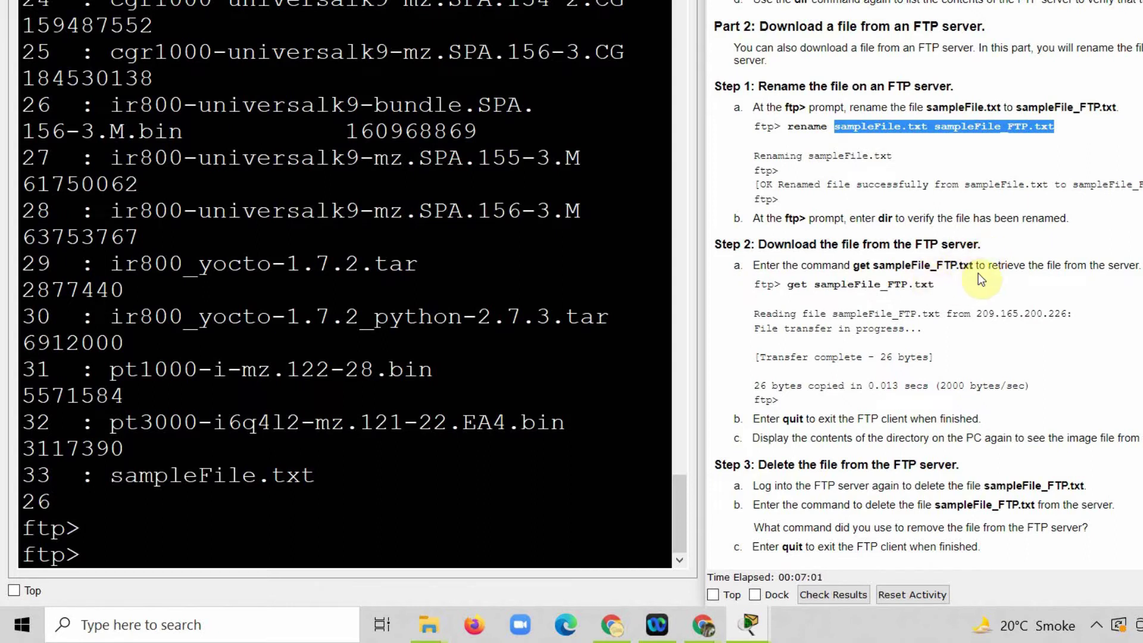
drag(979, 268, 856, 265)
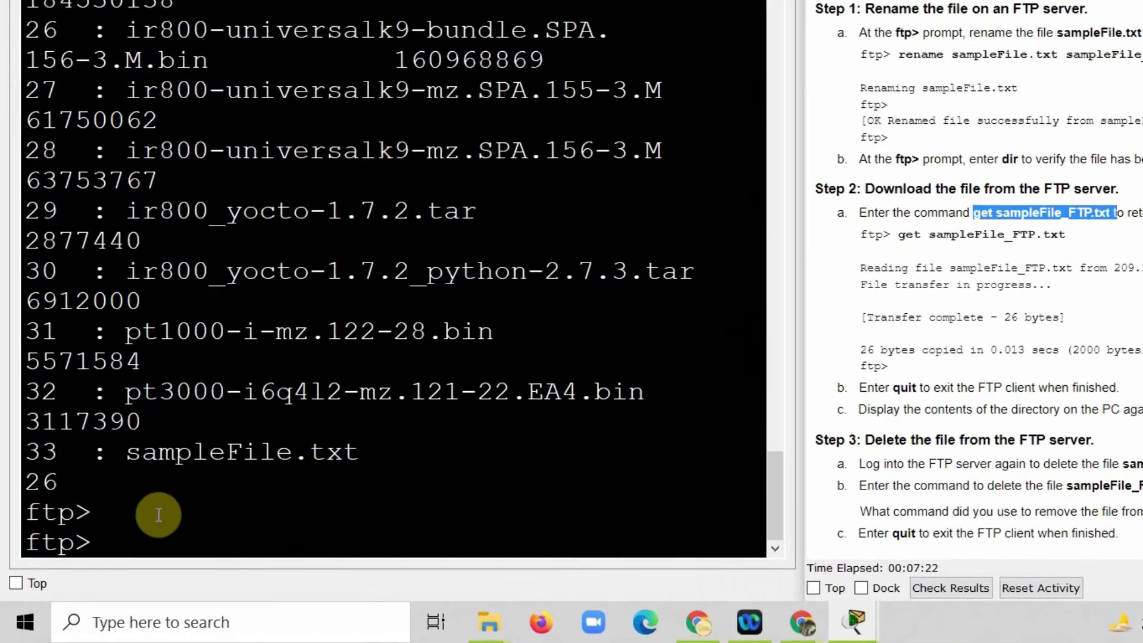
click(123, 526)
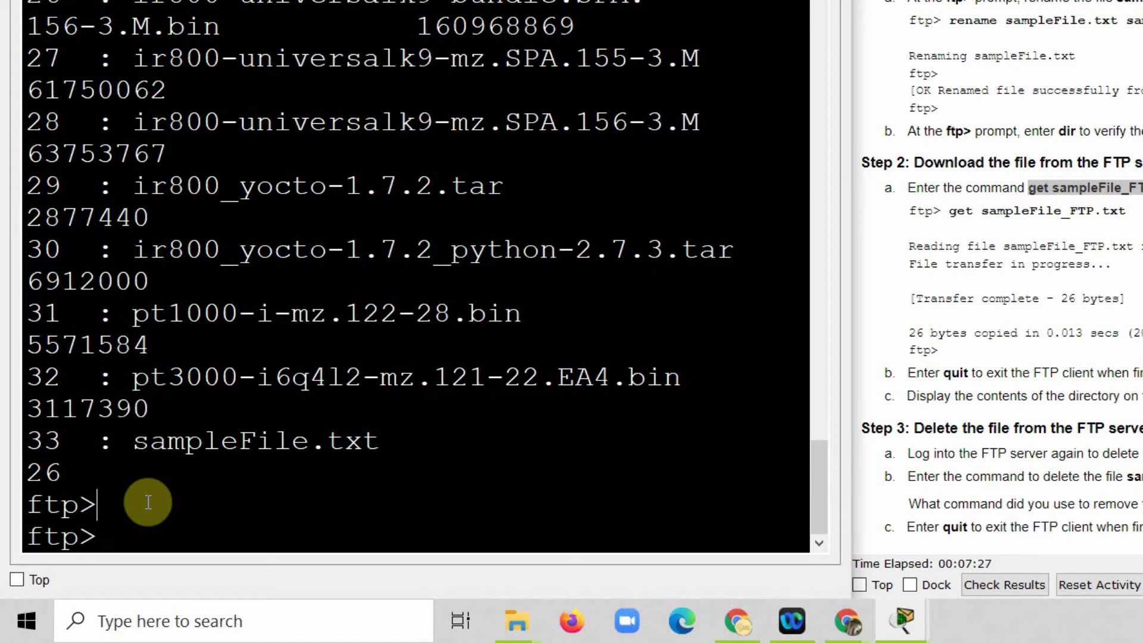
Step: Rename sampleFile.txt to sampleFile_FTP.txt on the server and list files to confirm it
text(rename )
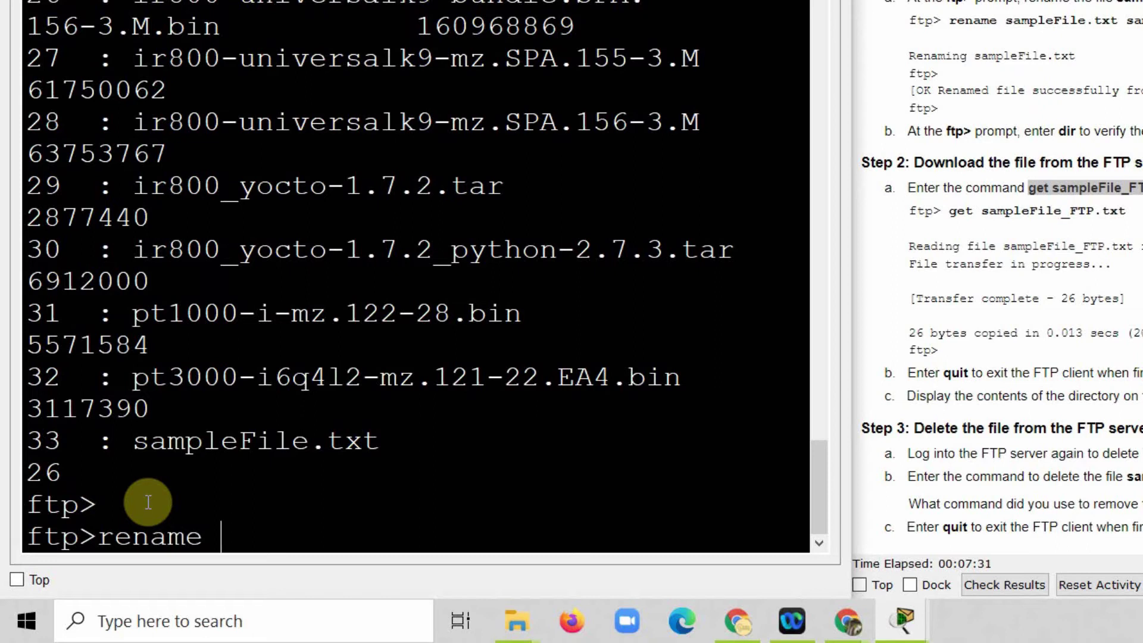
text(sample)
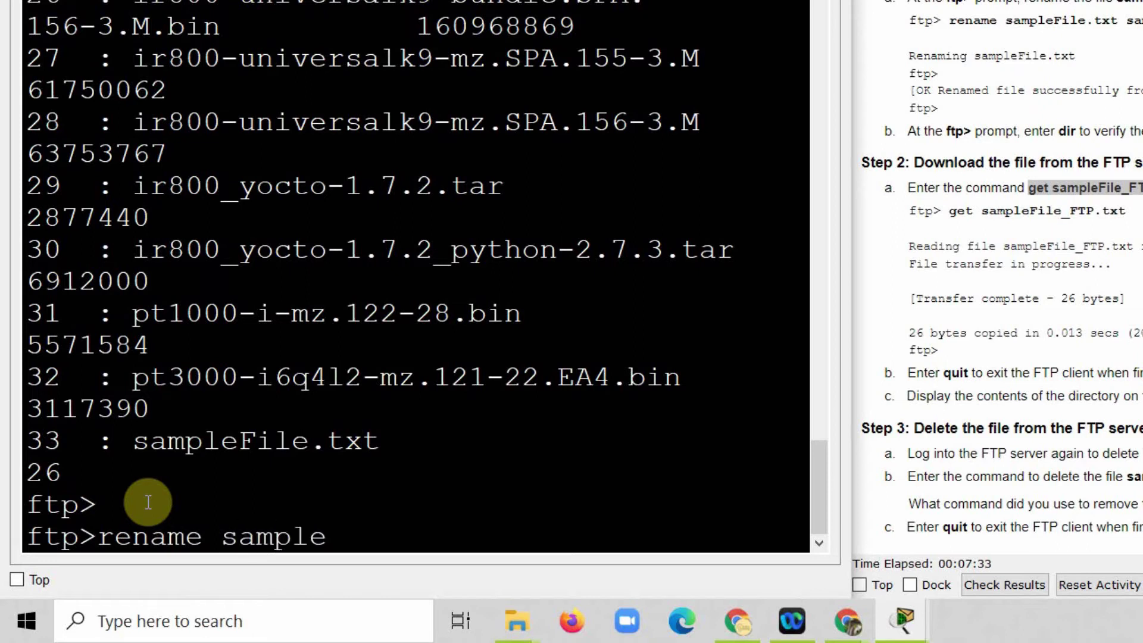
text(File)
text(.txt)
text( sample)
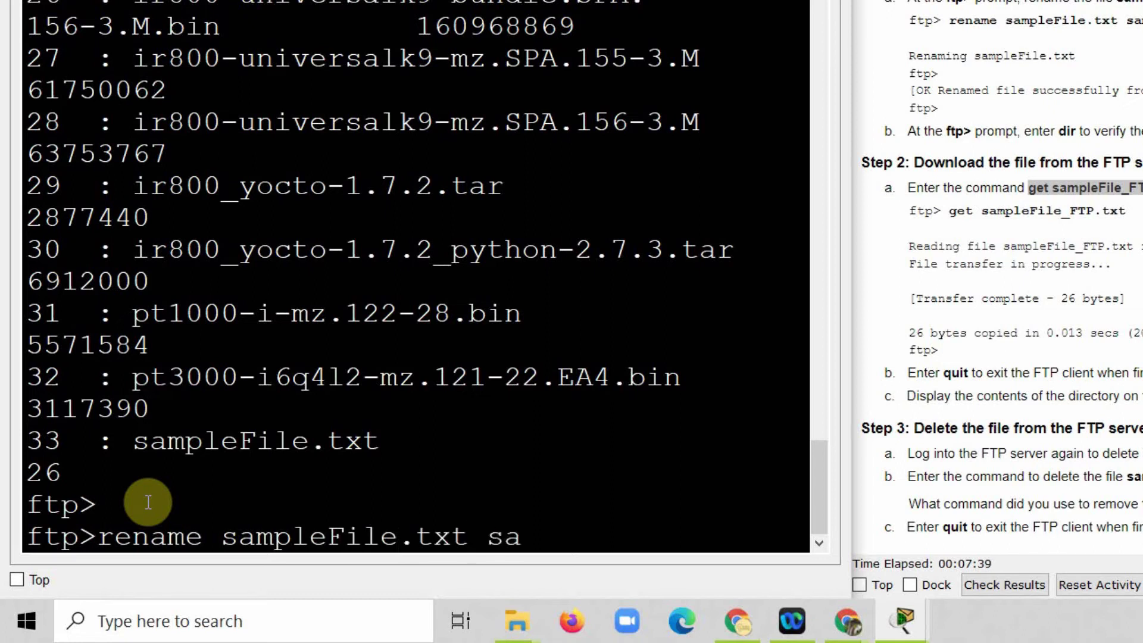
text(File)
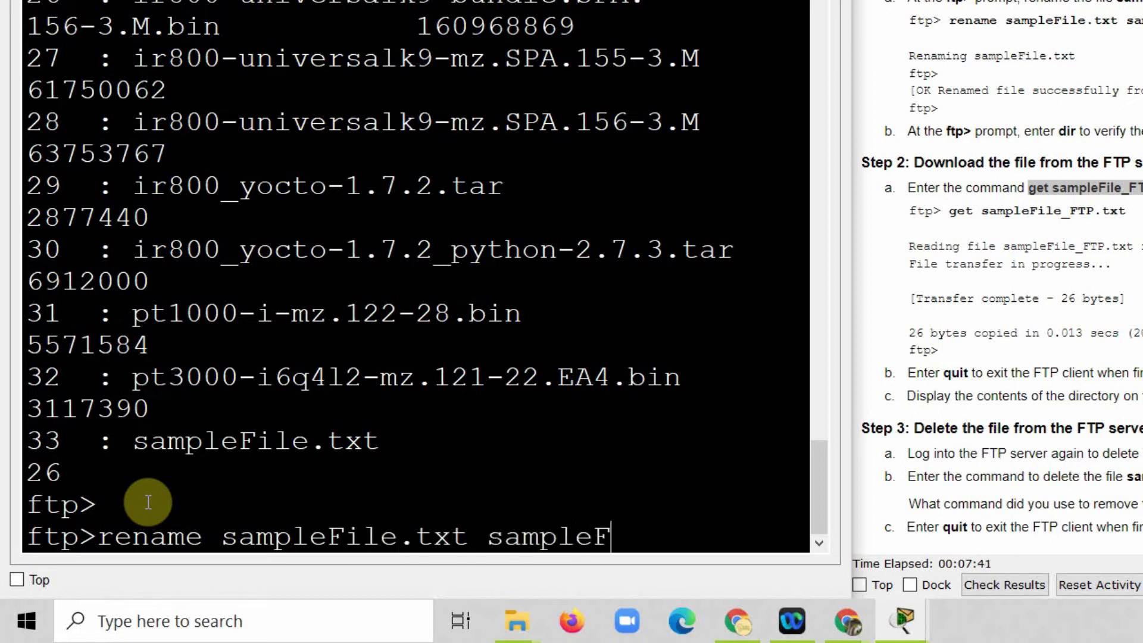
text(_F)
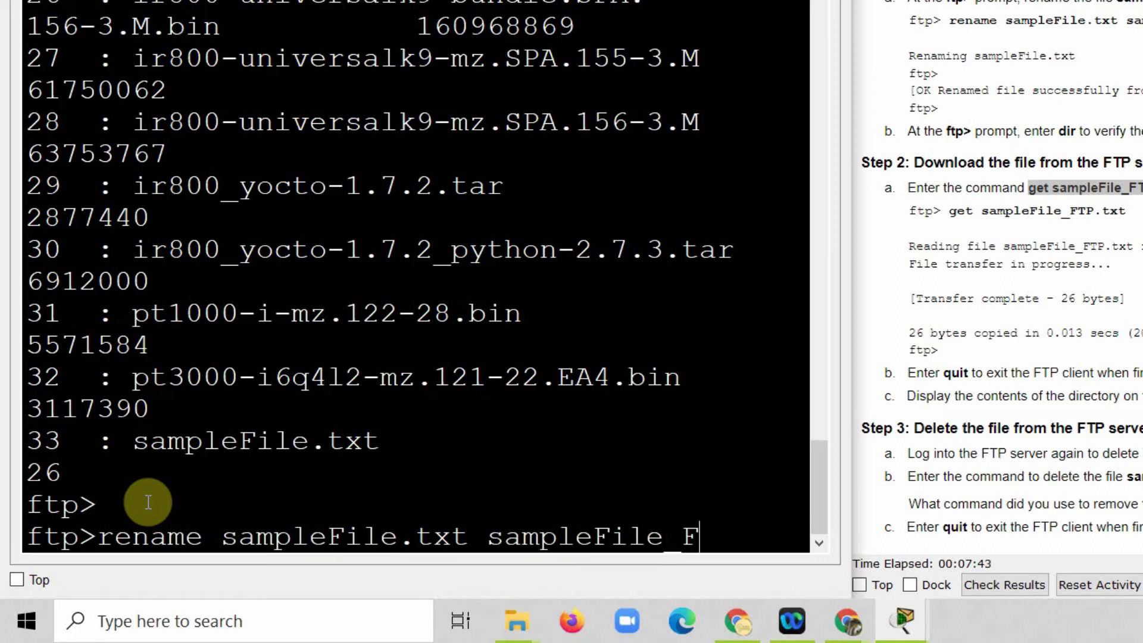
text(TP.txt)
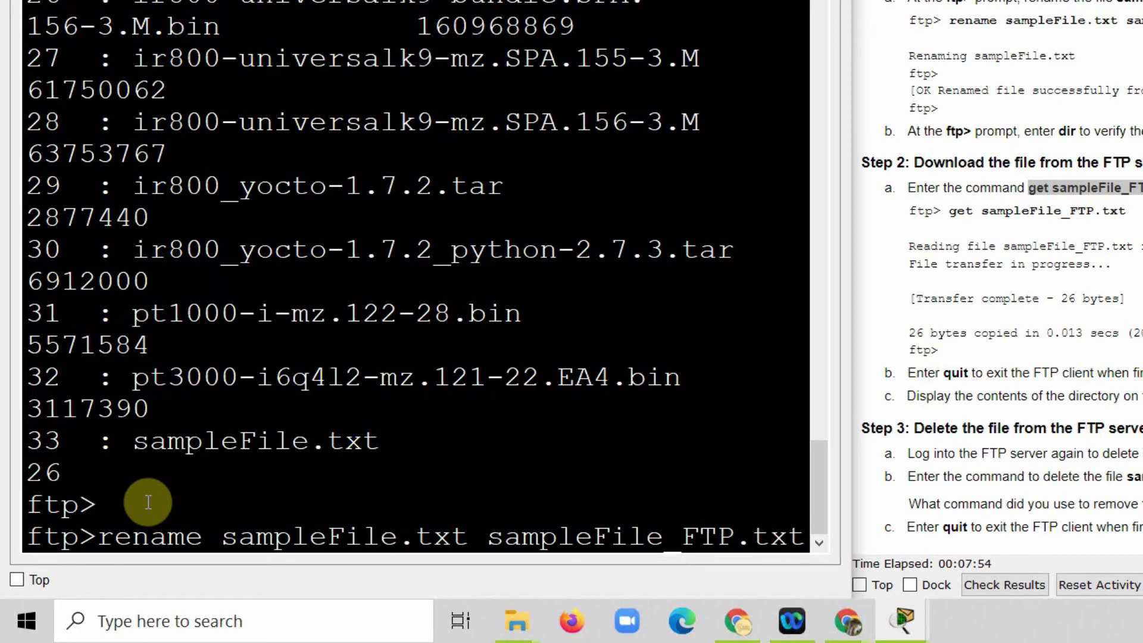
key(Return)
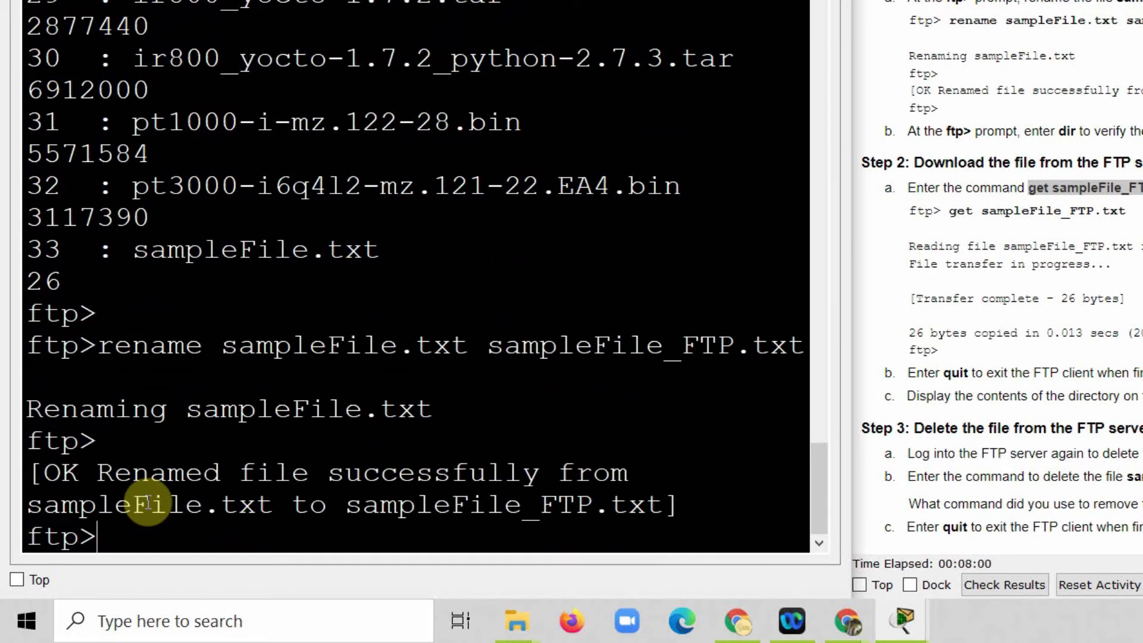
text(dir)
key(Return)
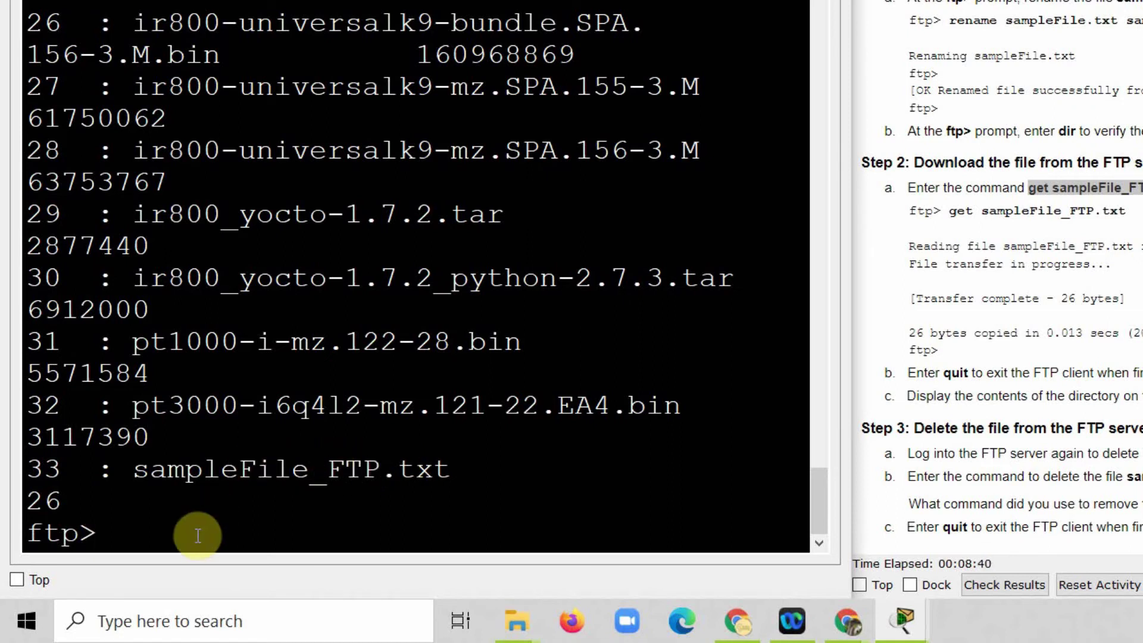
Step: Download sampleFile_FTP.txt (26 bytes) from the server, then quit FTP back to C:\>
text(get sample)
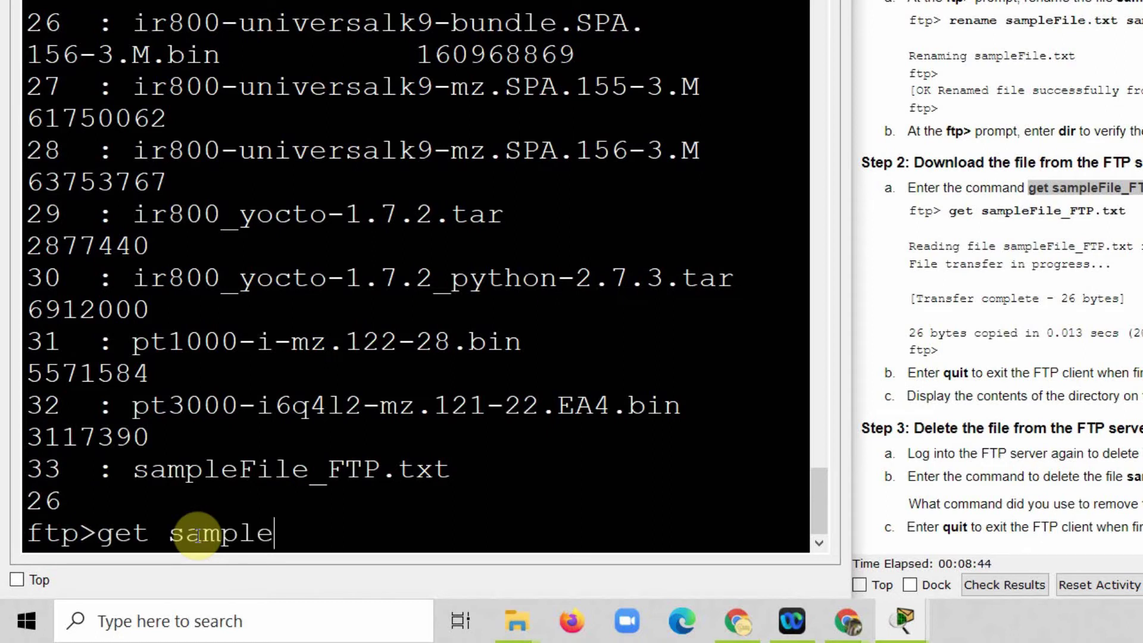
text(File)
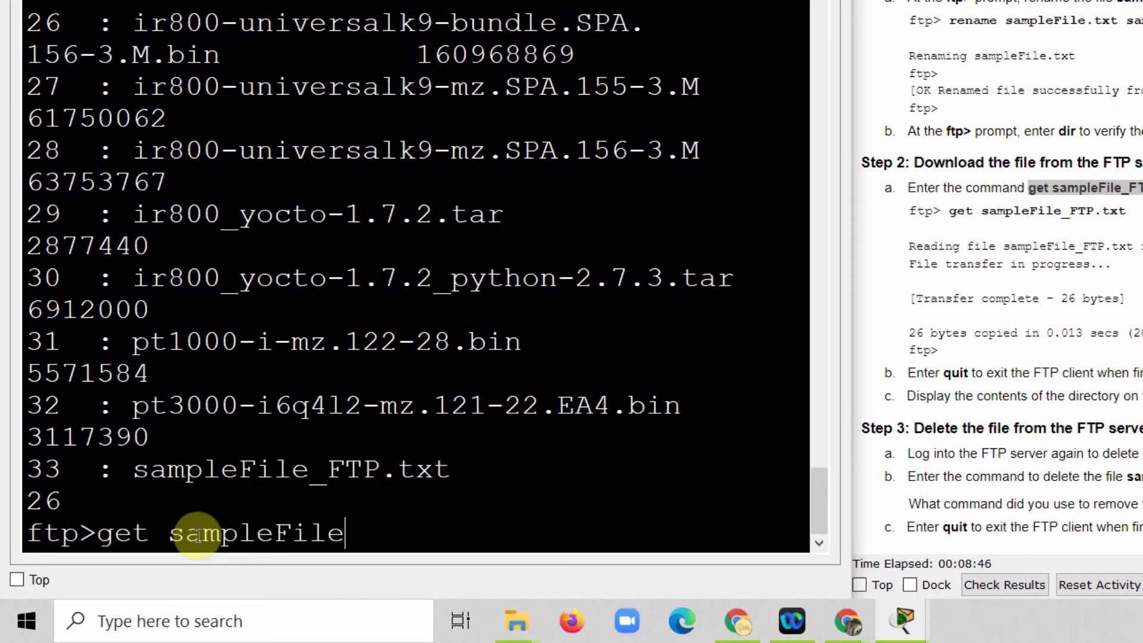
text(_FTP.)
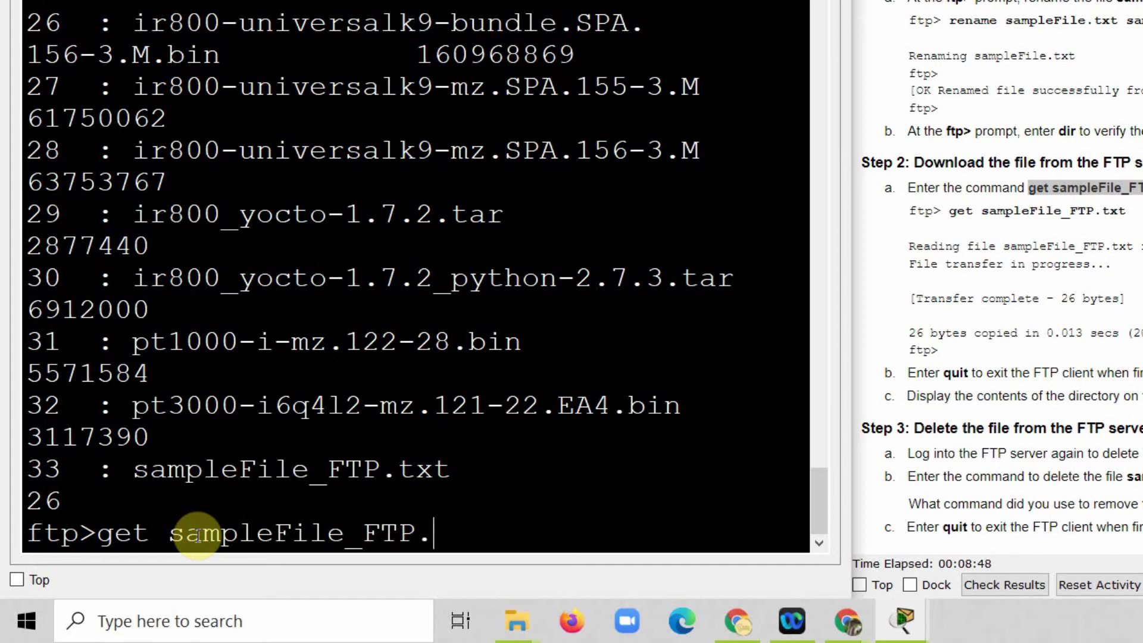
text(txt)
key(Return)
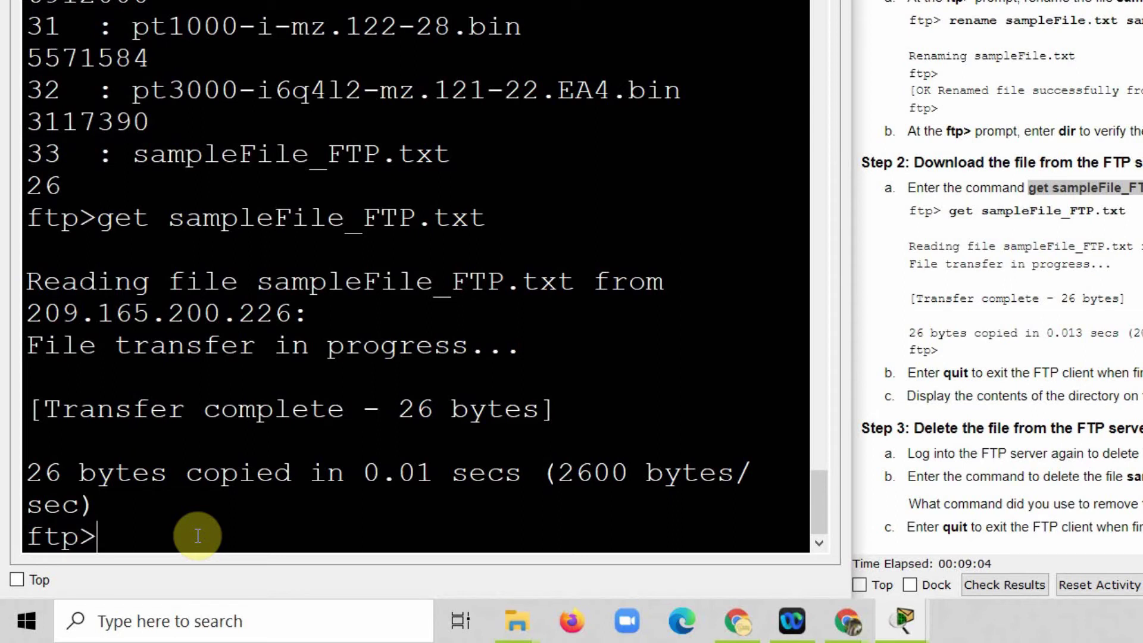
text(quit)
key(Return)
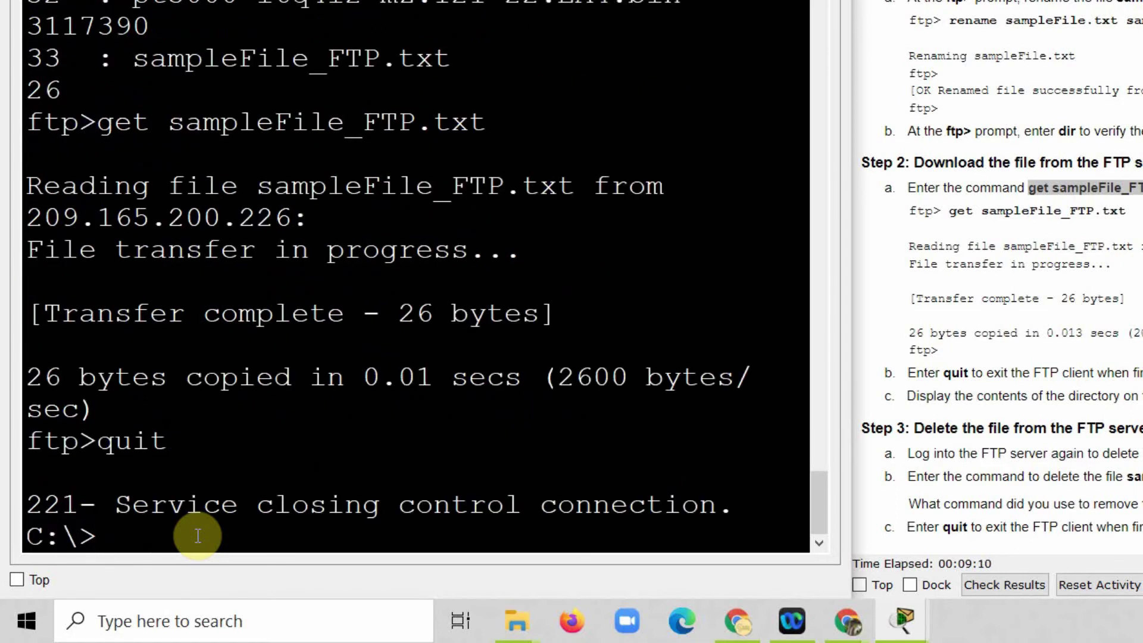
drag(96, 536, 27, 535)
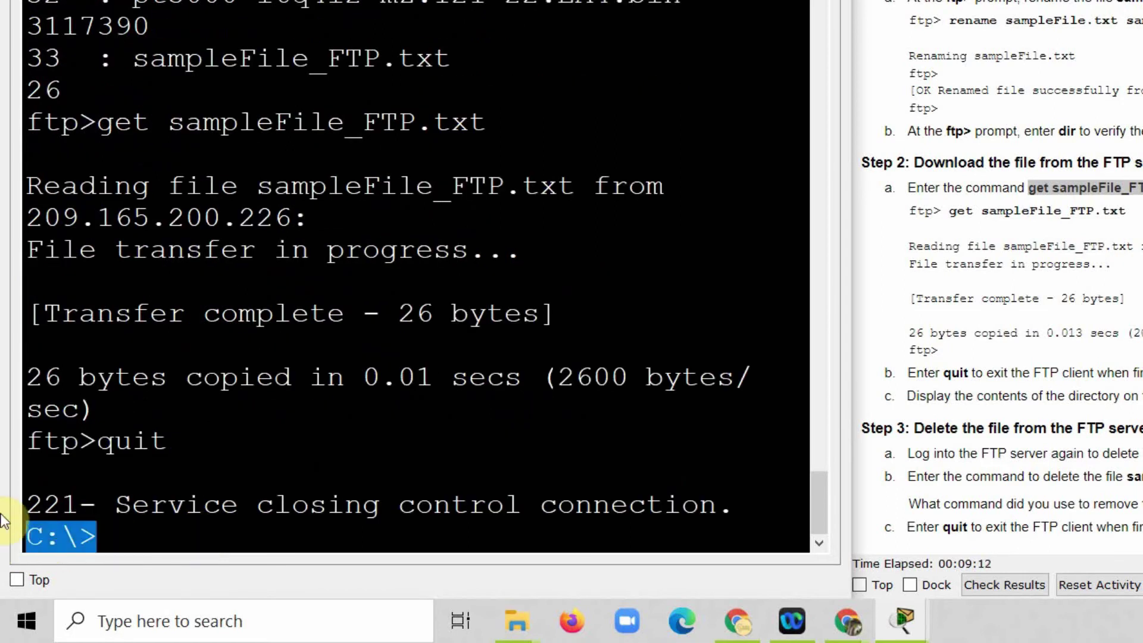
drag(96, 122, 24, 122)
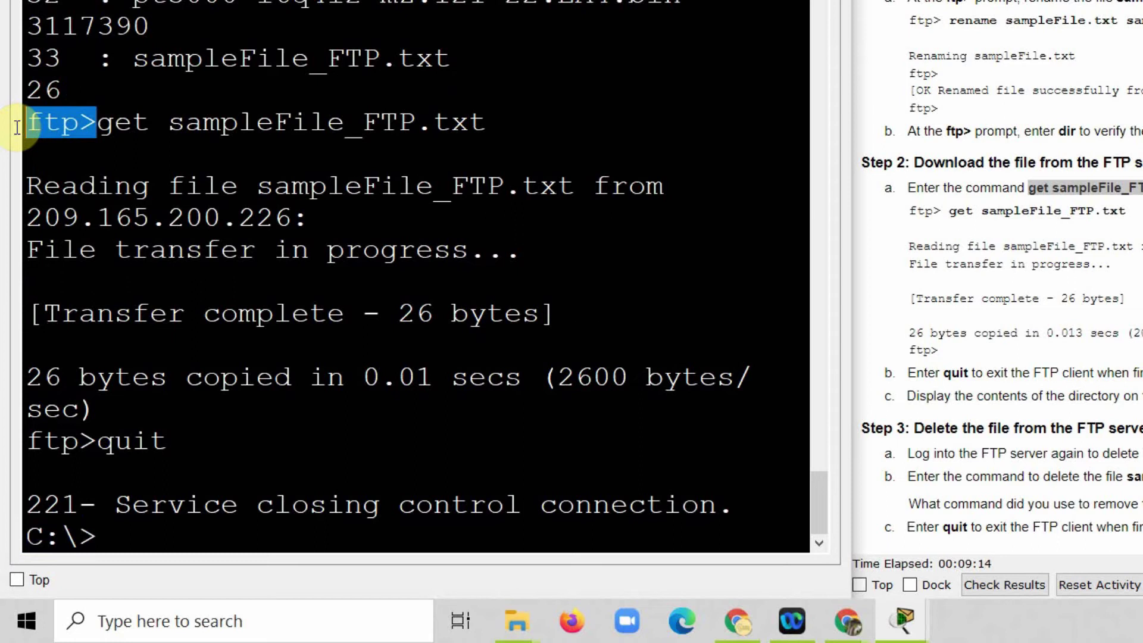
drag(97, 536, 3, 538)
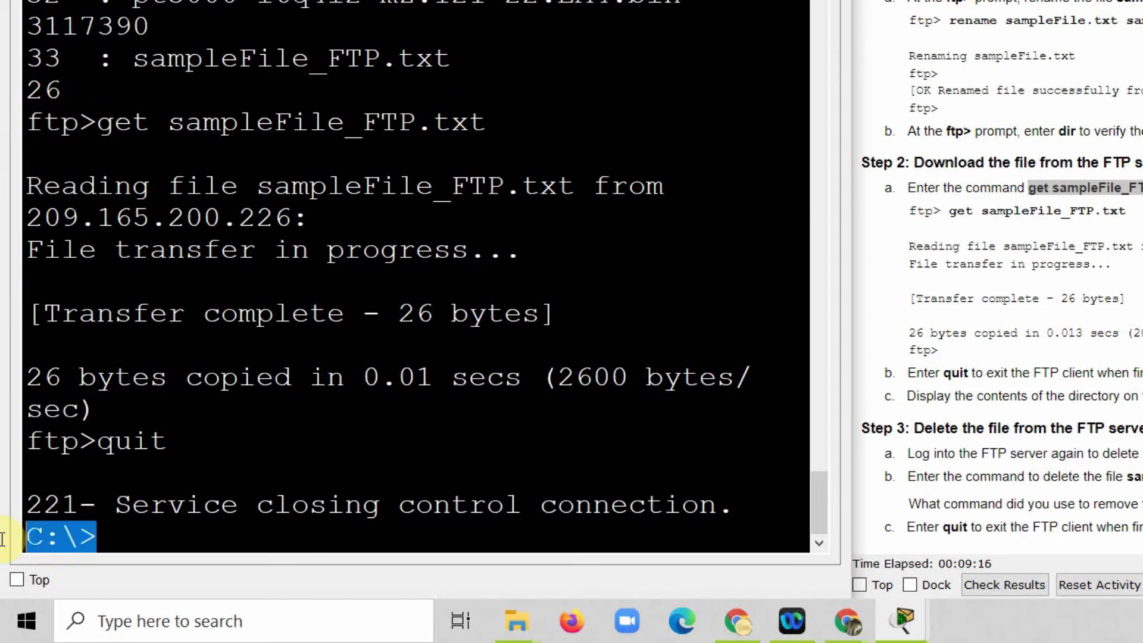
Step: List the PC's drive showing sampleFile.txt and sampleFile_FTP.txt, 2 files totalling 52 bytes
click(131, 537)
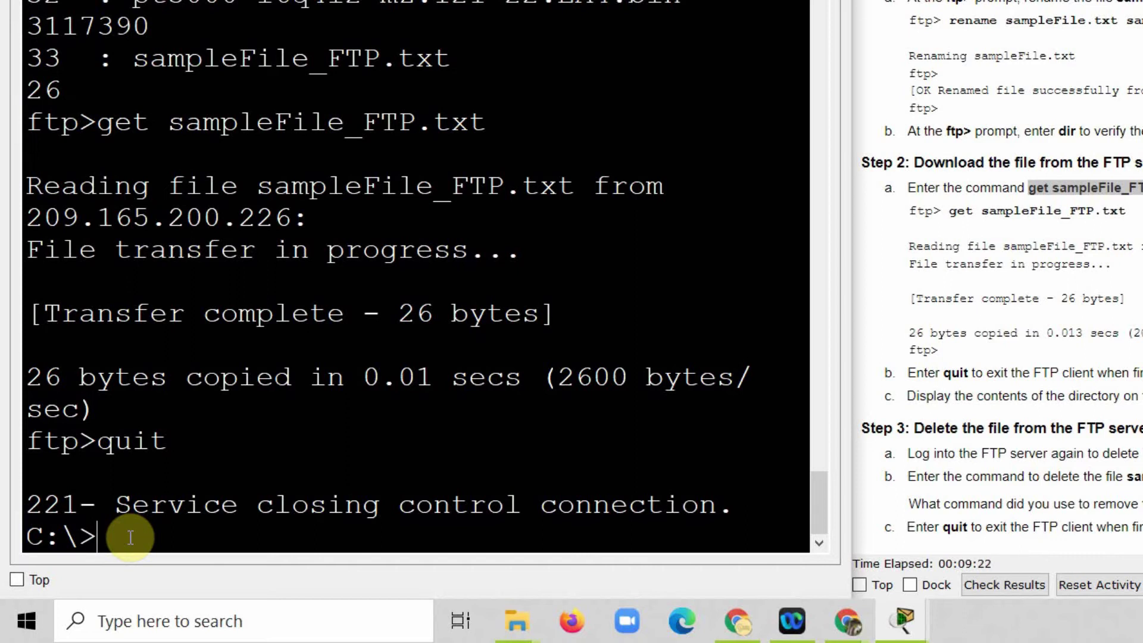
text(dir)
key(Return)
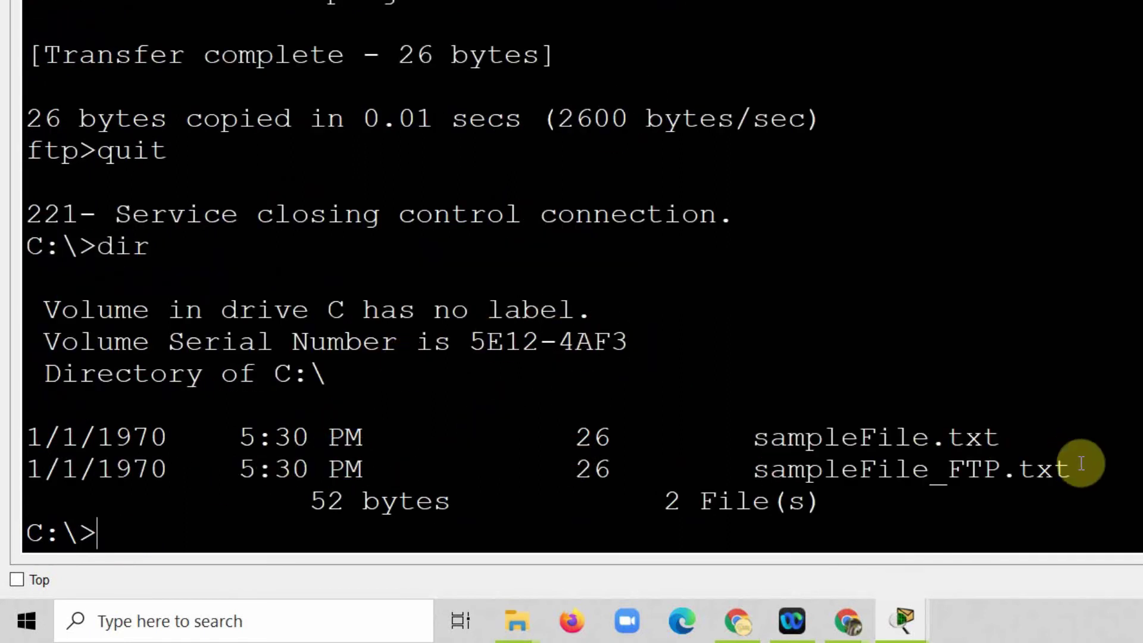
drag(1084, 468, 45, 471)
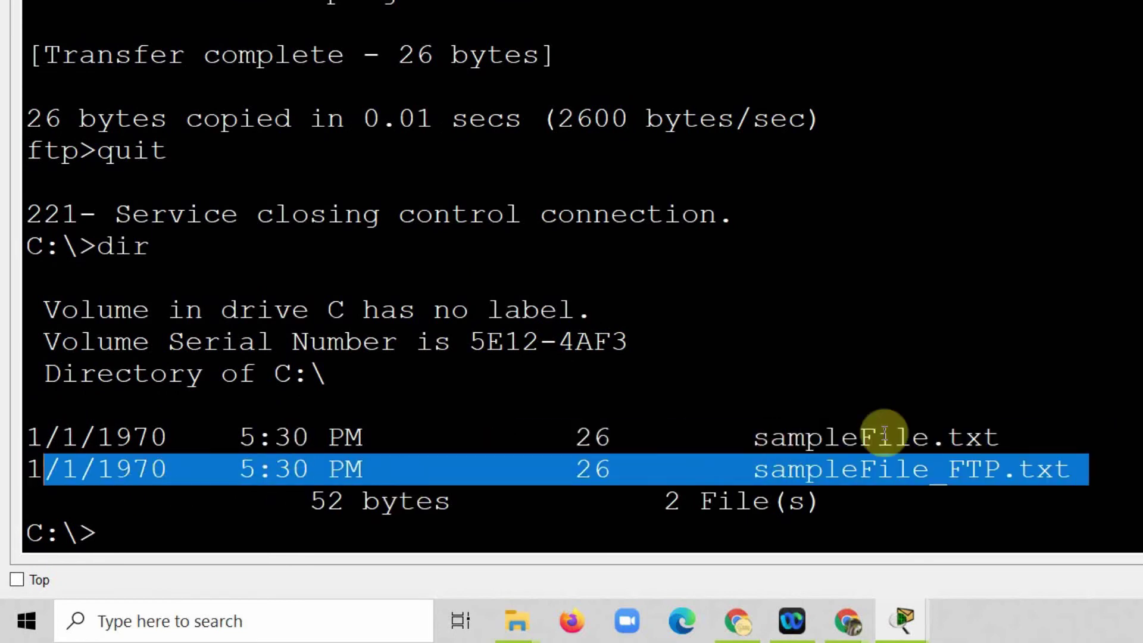
right_click(1102, 464)
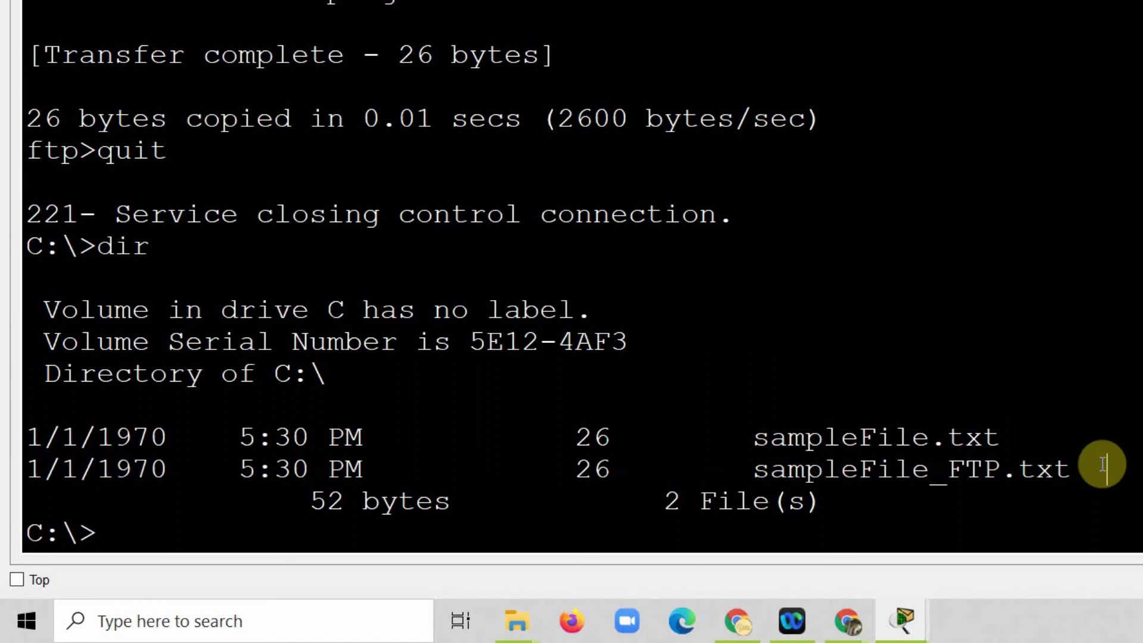
drag(1105, 469, 754, 470)
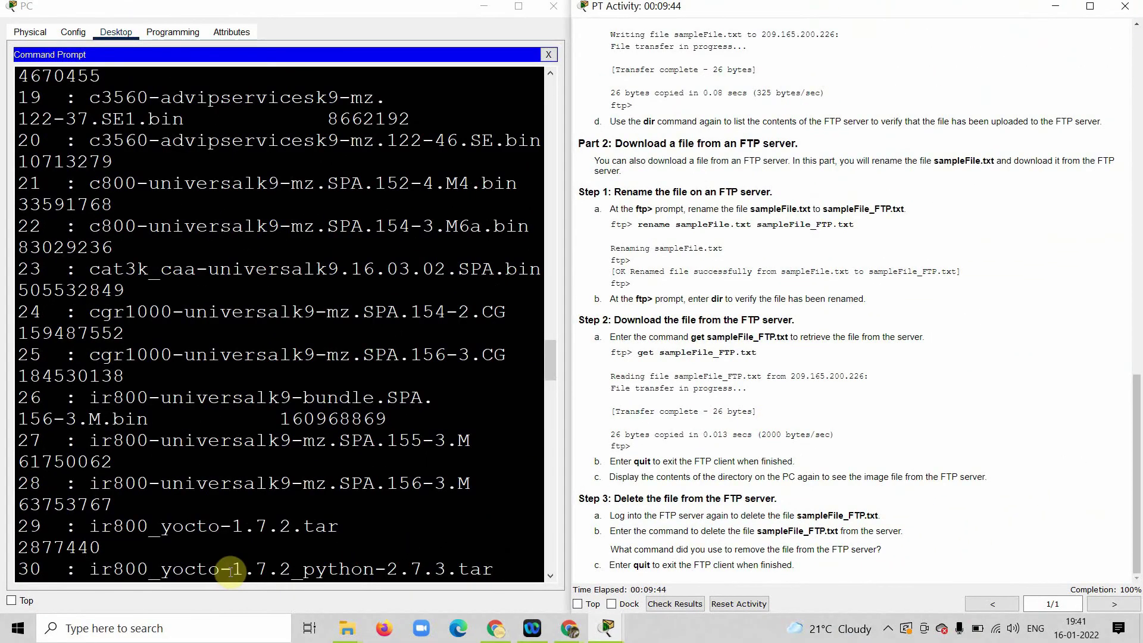
click(258, 534)
Step: Reconnect to FTP server 209.165.200.226 with the username and password, and list FTP commands with ?
scroll(258, 534, down, 15)
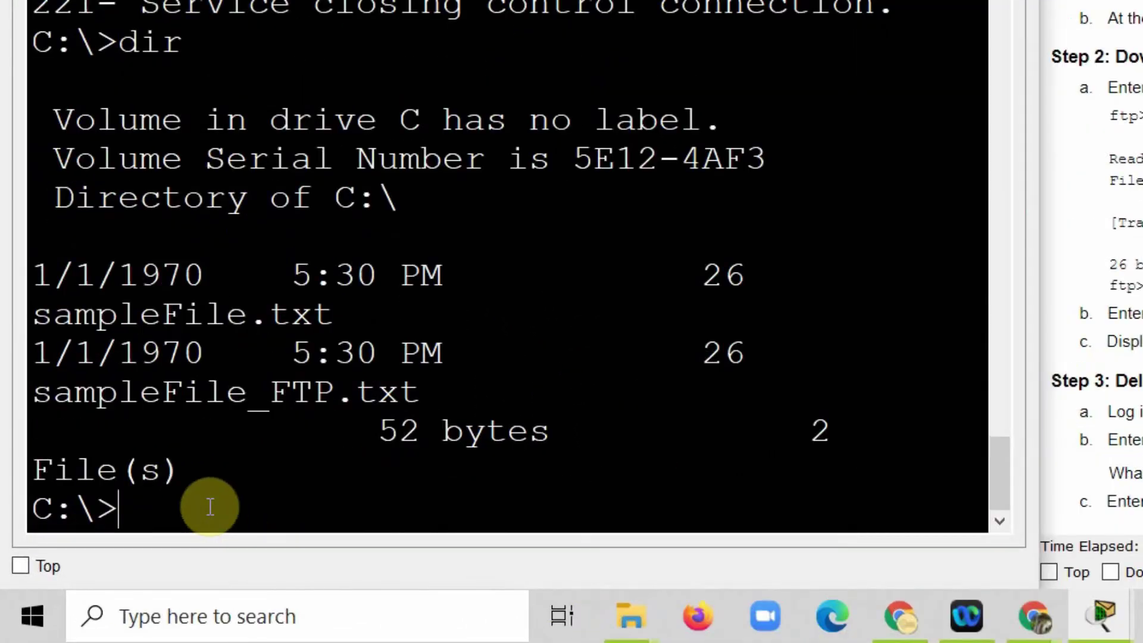
text(ftp)
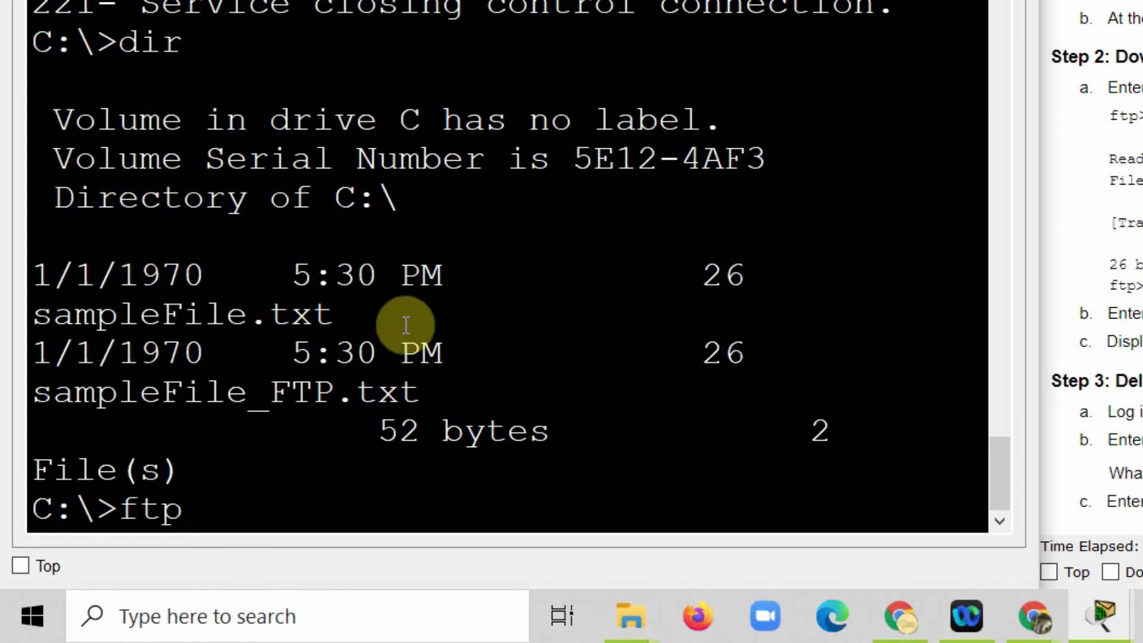
scroll(1089, 268, up, 5)
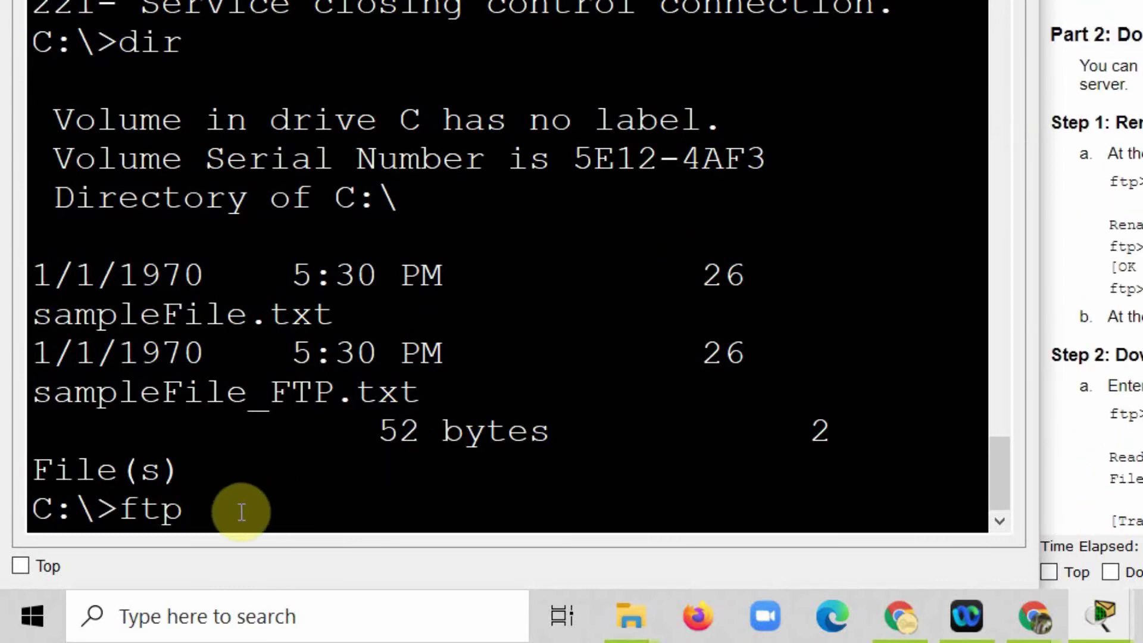
text(209.165)
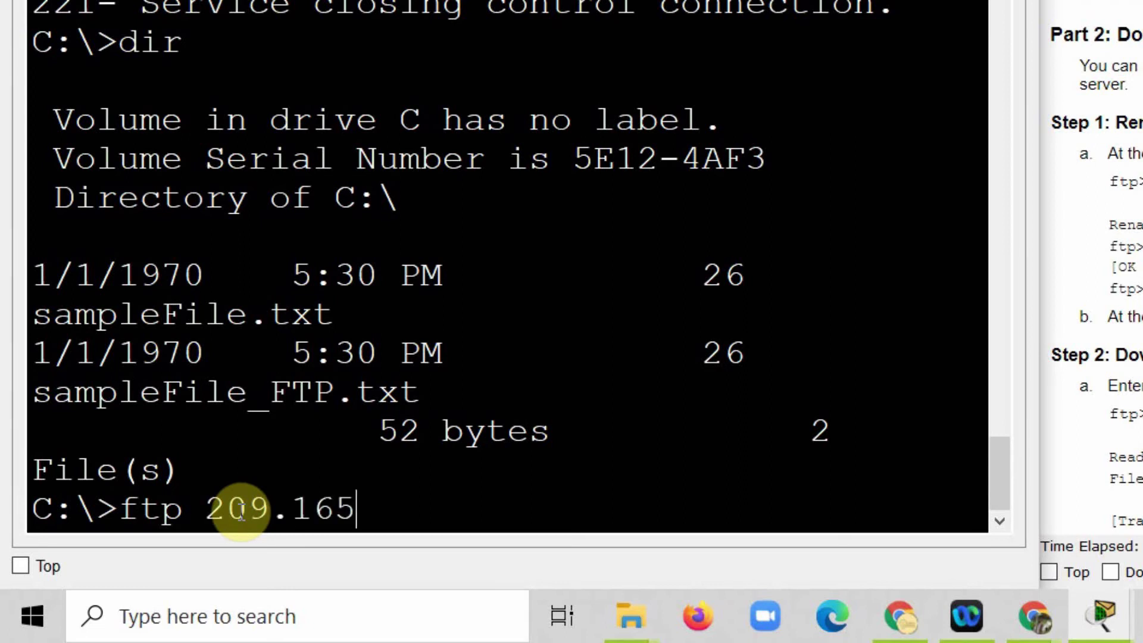
text(.200.)
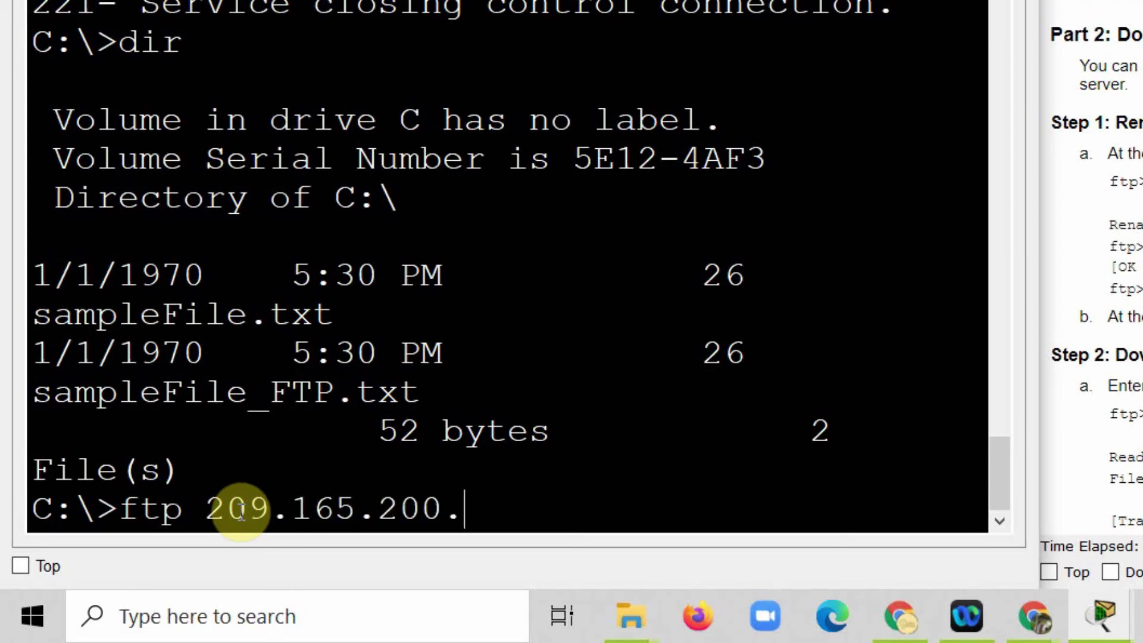
text(226)
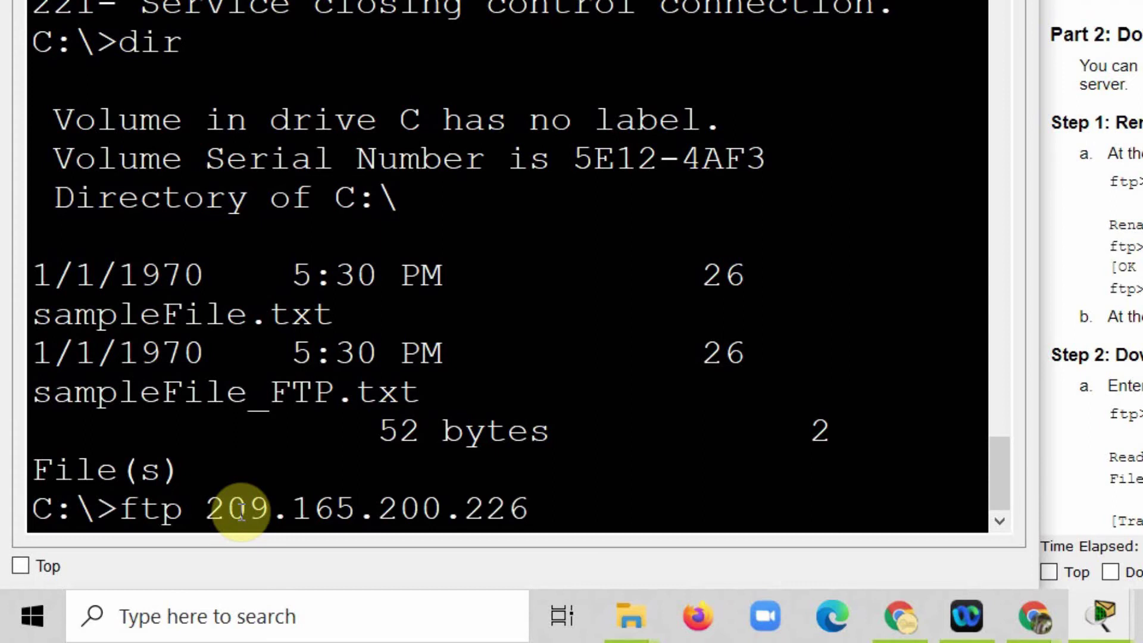
key(Return)
text(student)
key(Return)
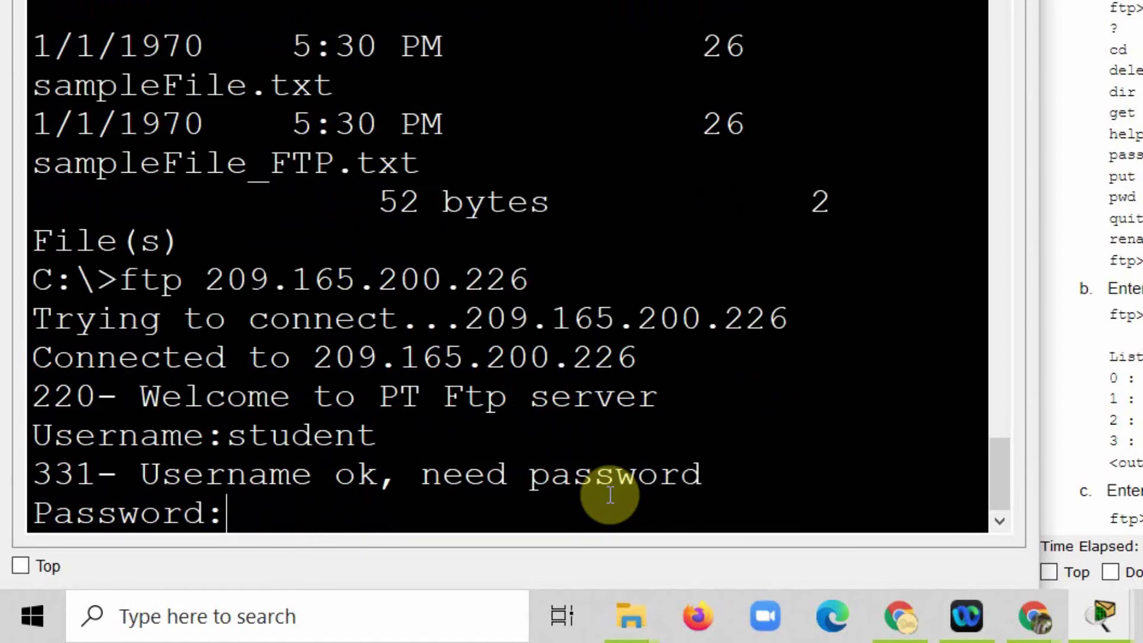
key(Return)
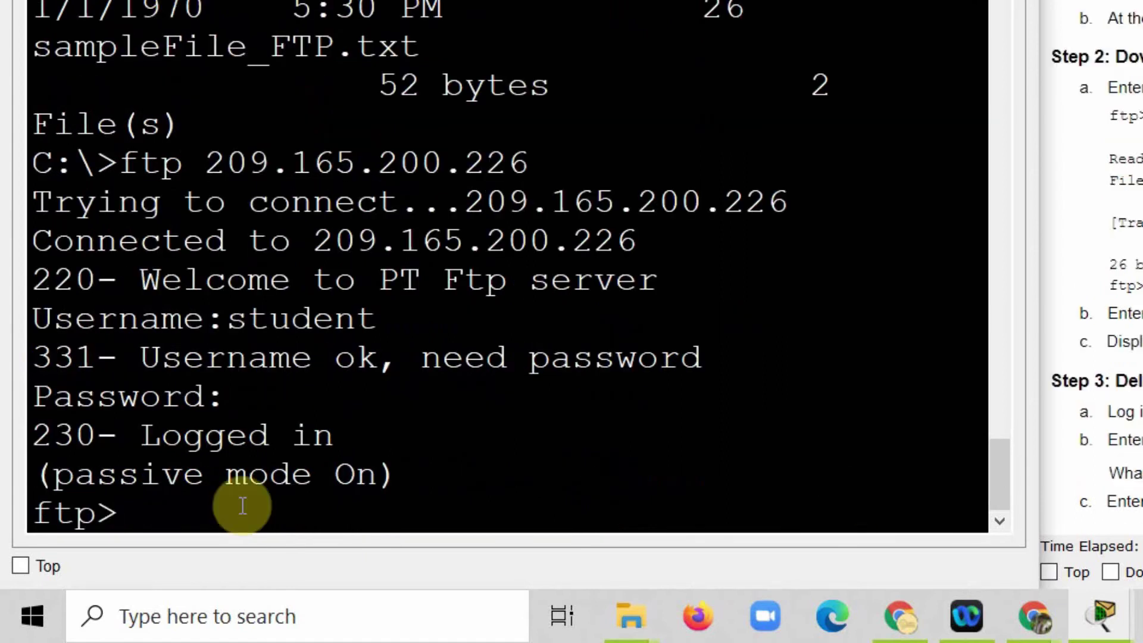
text(?)
key(Return)
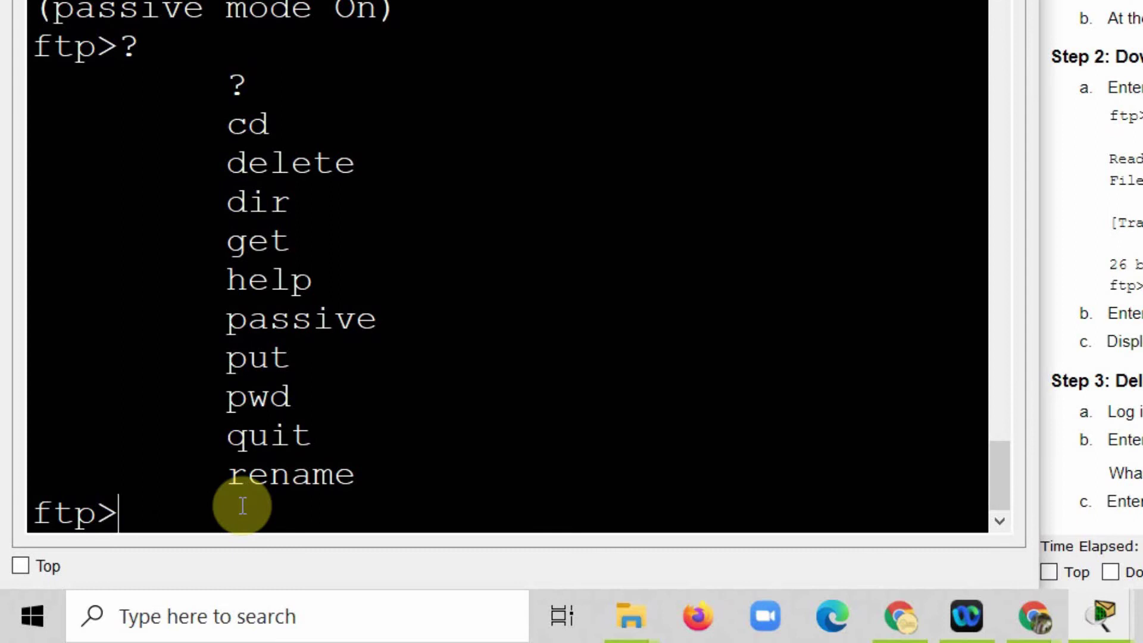
Step: Try deleting sampleFile_FTP.txt from the server with a mistyped delete command
drag(357, 164, 214, 169)
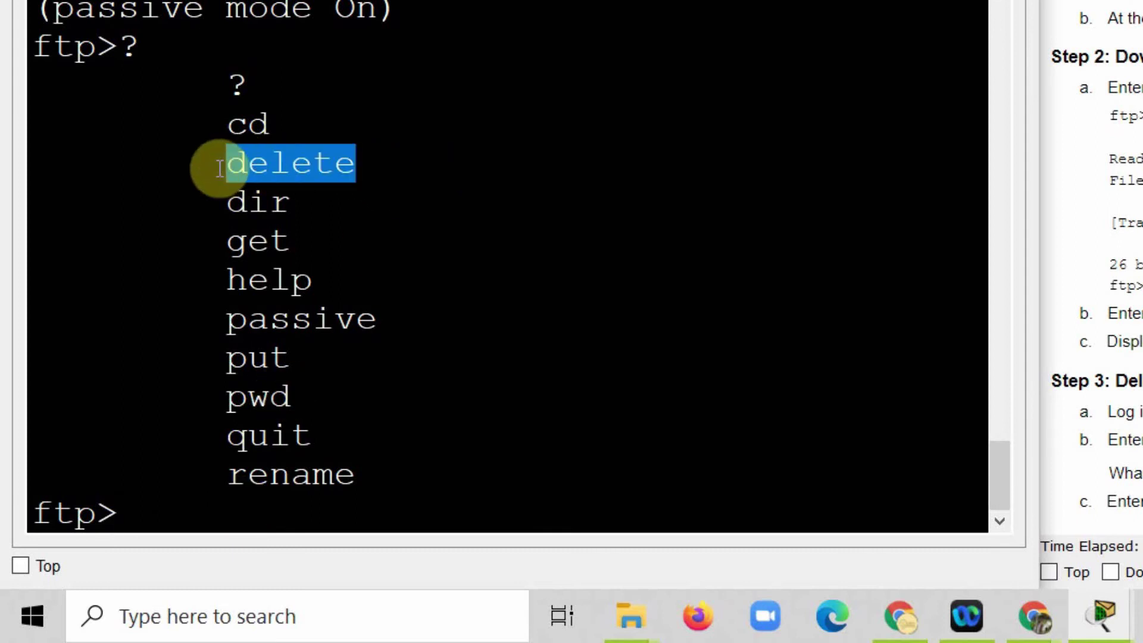
right_click(172, 514)
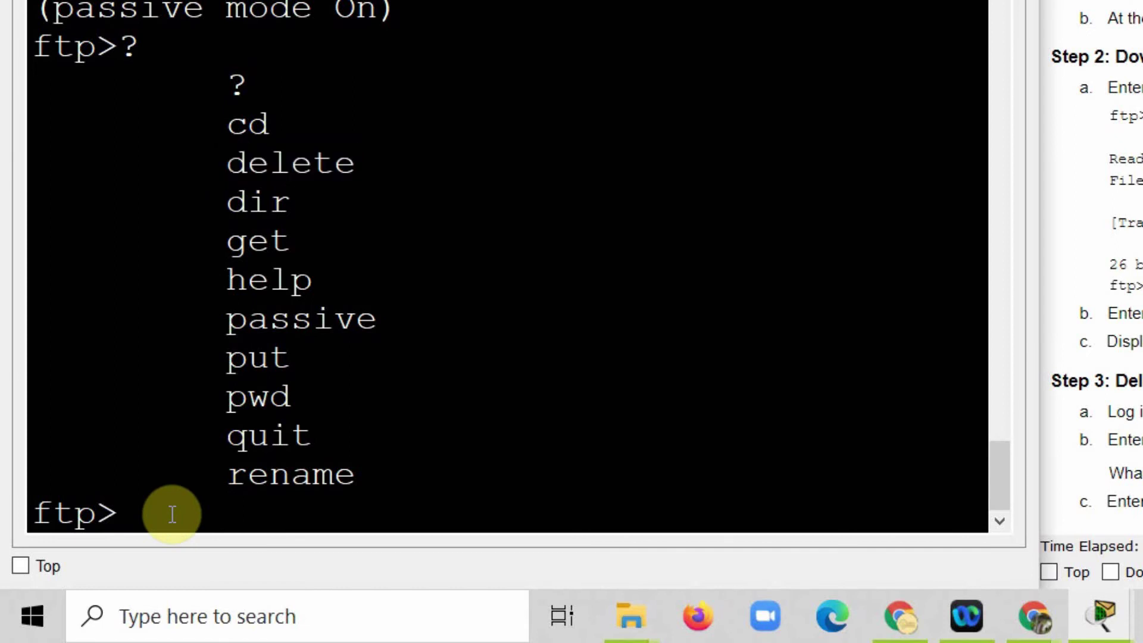
text(delet)
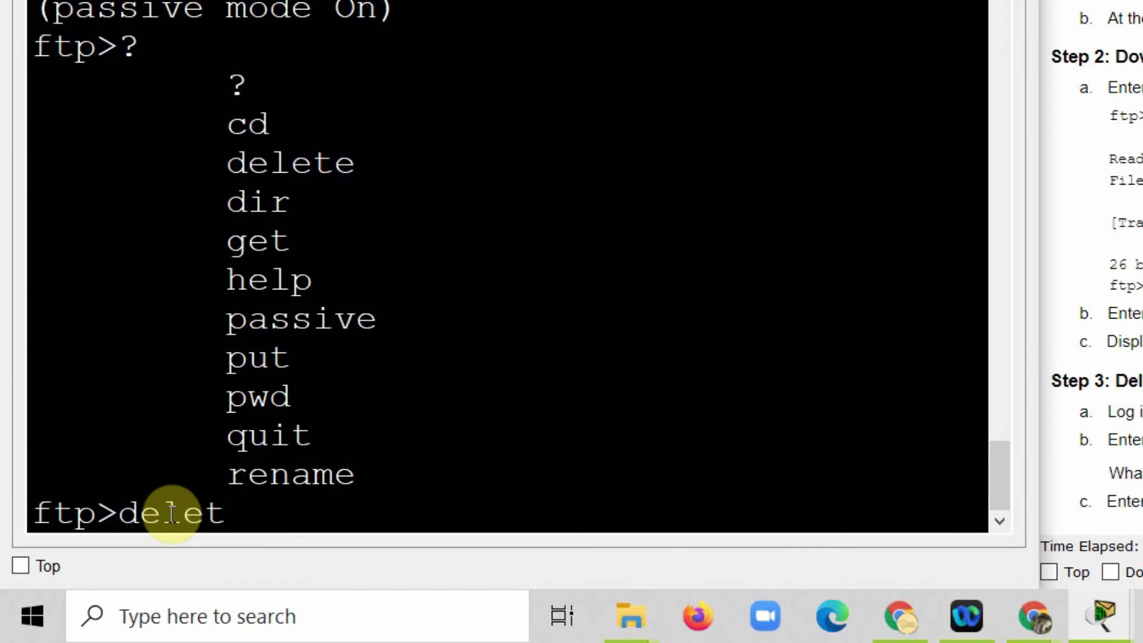
text( samp)
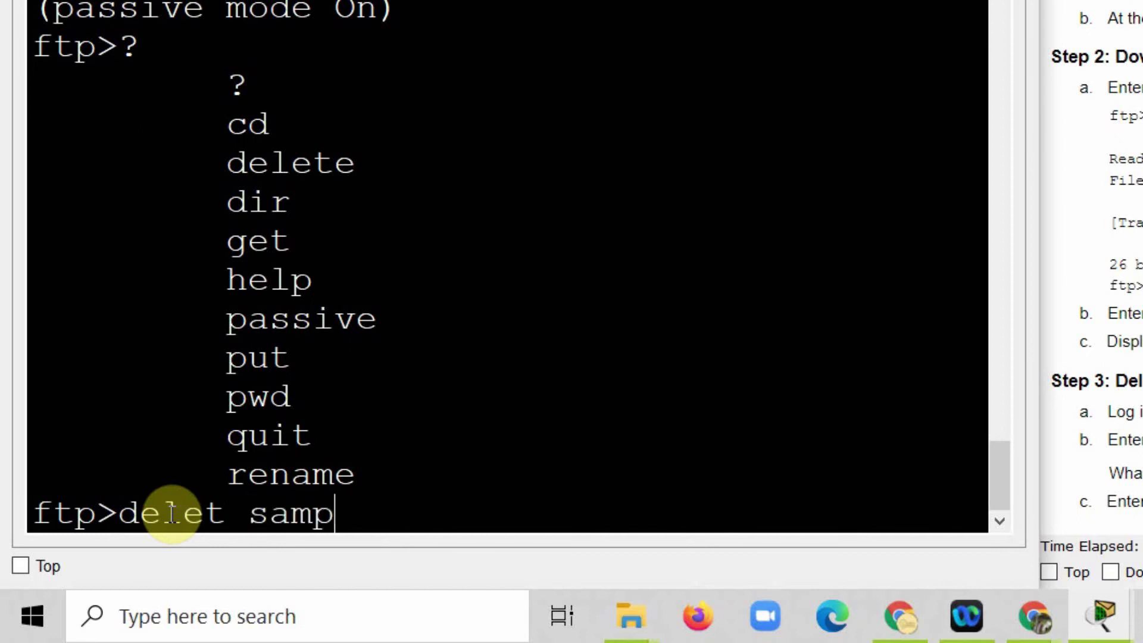
text(leFi)
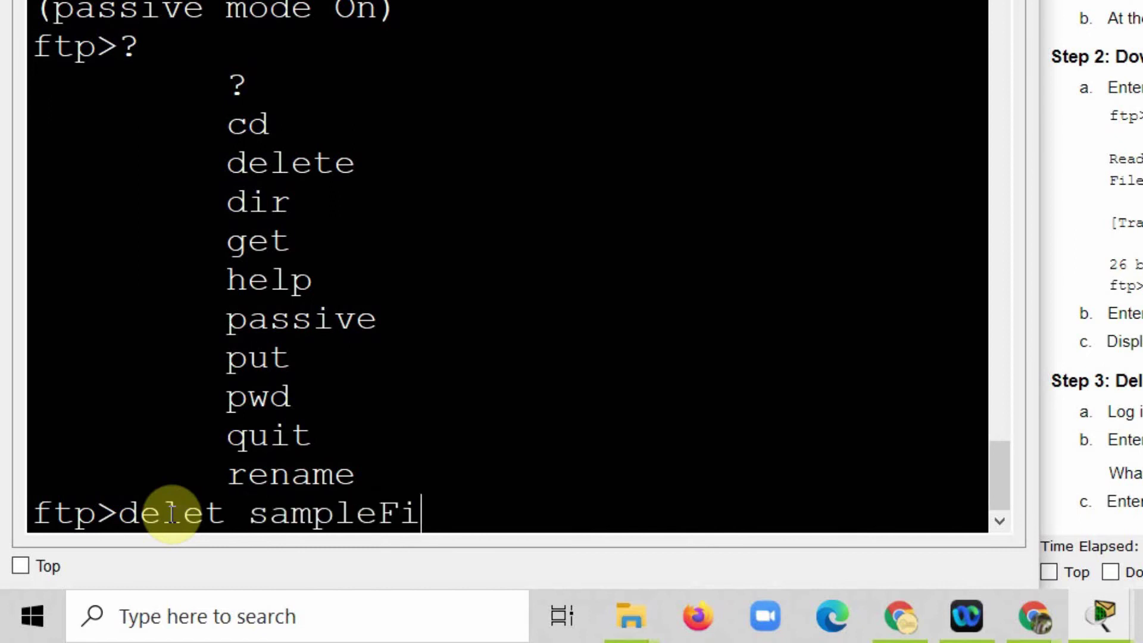
text(le FTP)
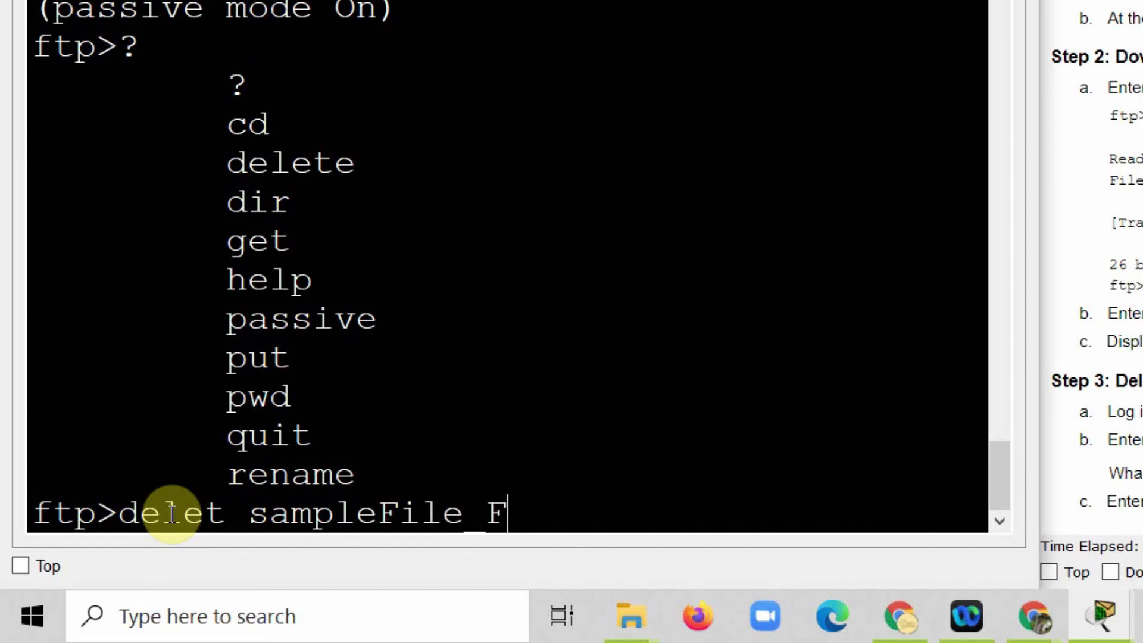
text(txt)
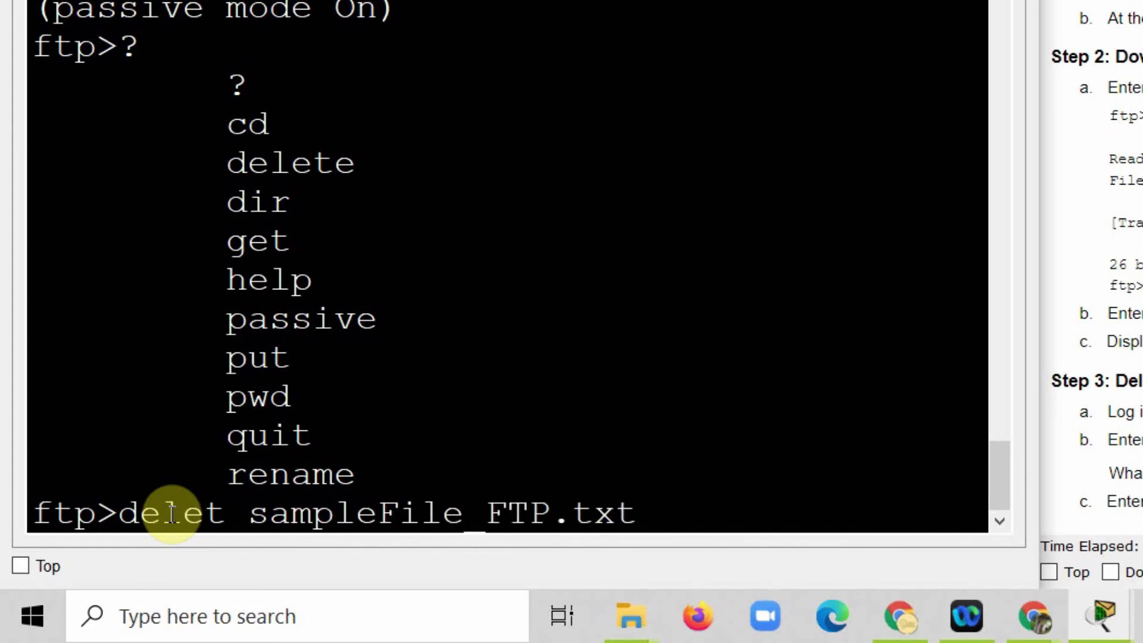
key(Return)
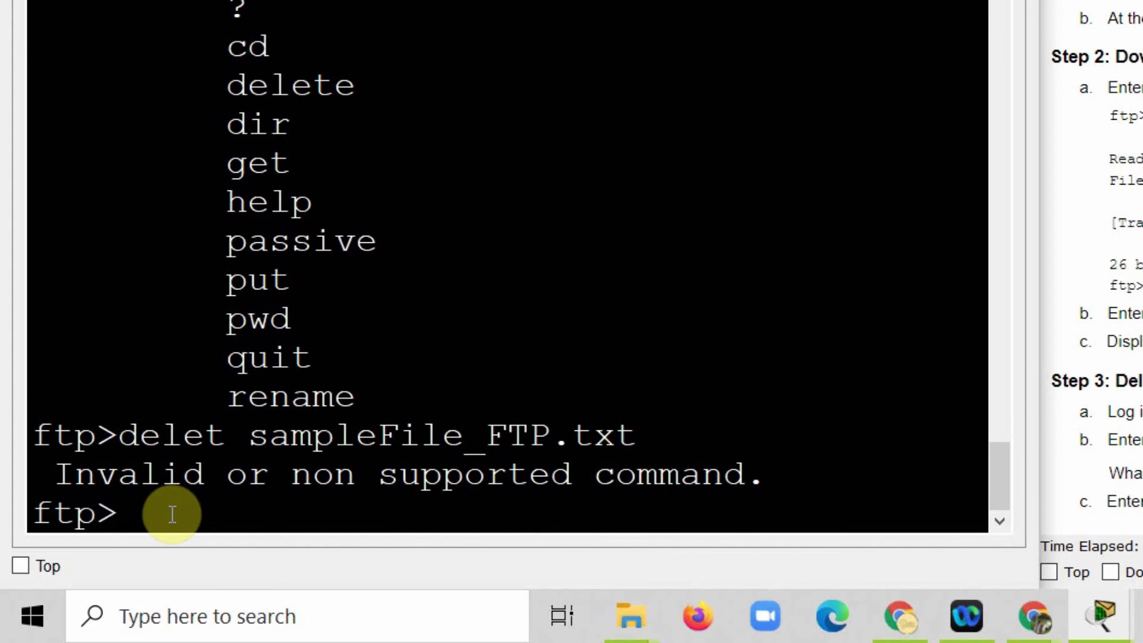
Step: Correct the command to delete sampleFile_FTP.txt, then list the server files, now ending at entry 32
key(Up)
key(BackSpace)
key(BackSpace)
key(BackSpace)
key(BackSpace)
key(BackSpace)
key(BackSpace)
key(BackSpace)
key(BackSpace)
key(BackSpace)
key(BackSpace)
key(BackSpace)
key(BackSpace)
key(BackSpace)
key(BackSpace)
key(BackSpace)
key(BackSpace)
key(BackSpace)
key(BackSpace)
key(BackSpace)
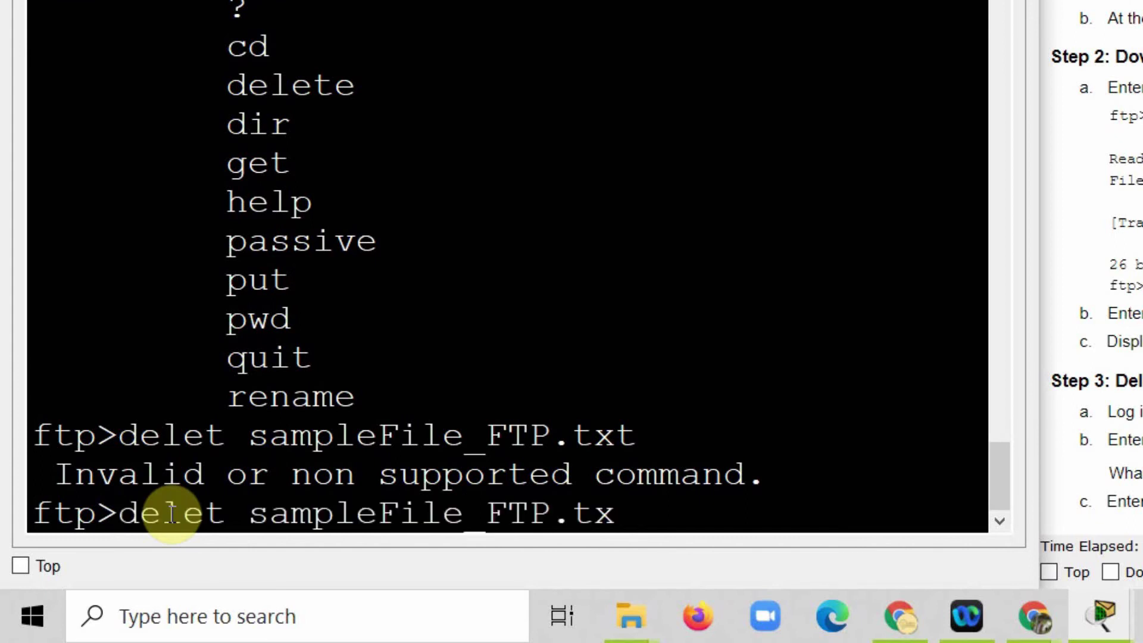
text(e sampleFile_TP)
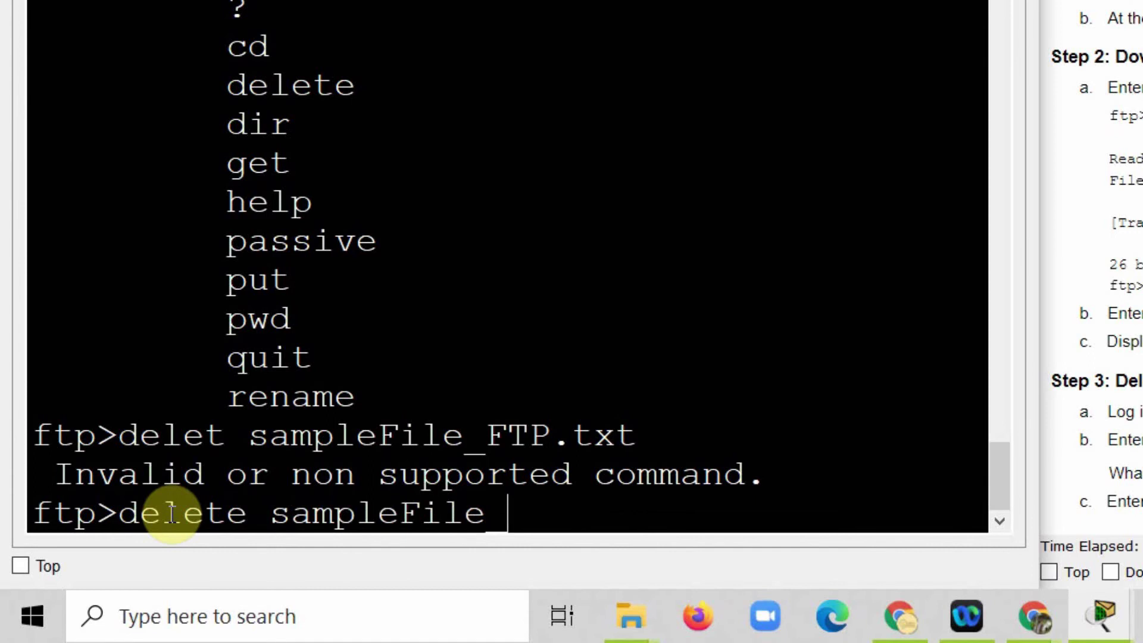
key(BackSpace)
key(BackSpace)
text(FTP.xt)
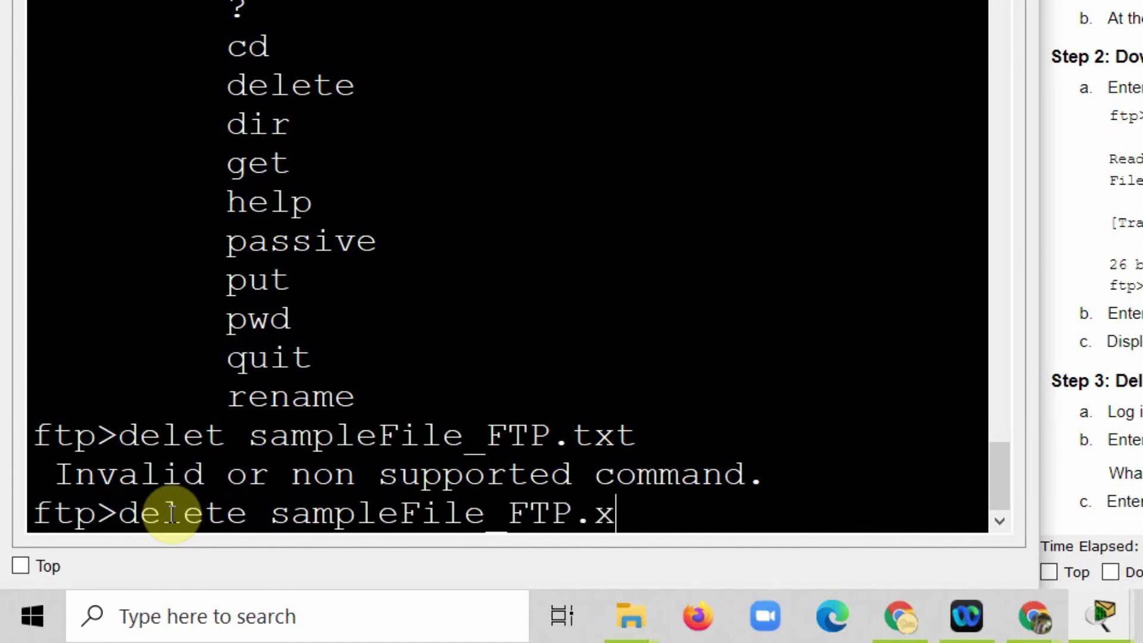
key(BackSpace)
key(BackSpace)
text(txt)
key(Return)
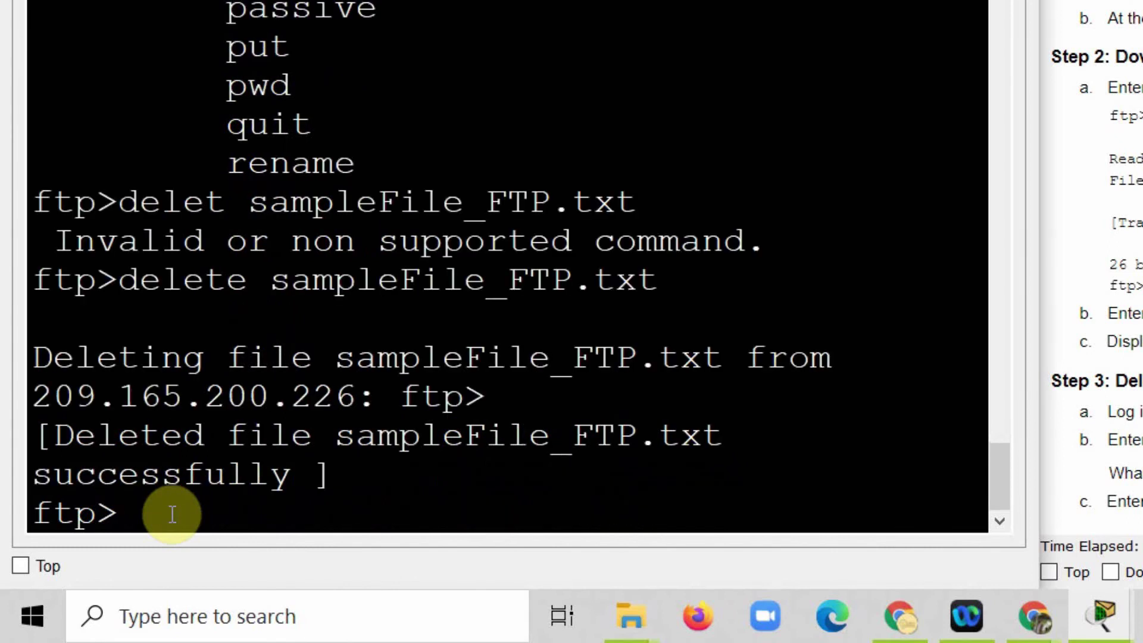
text(dir)
key(Return)
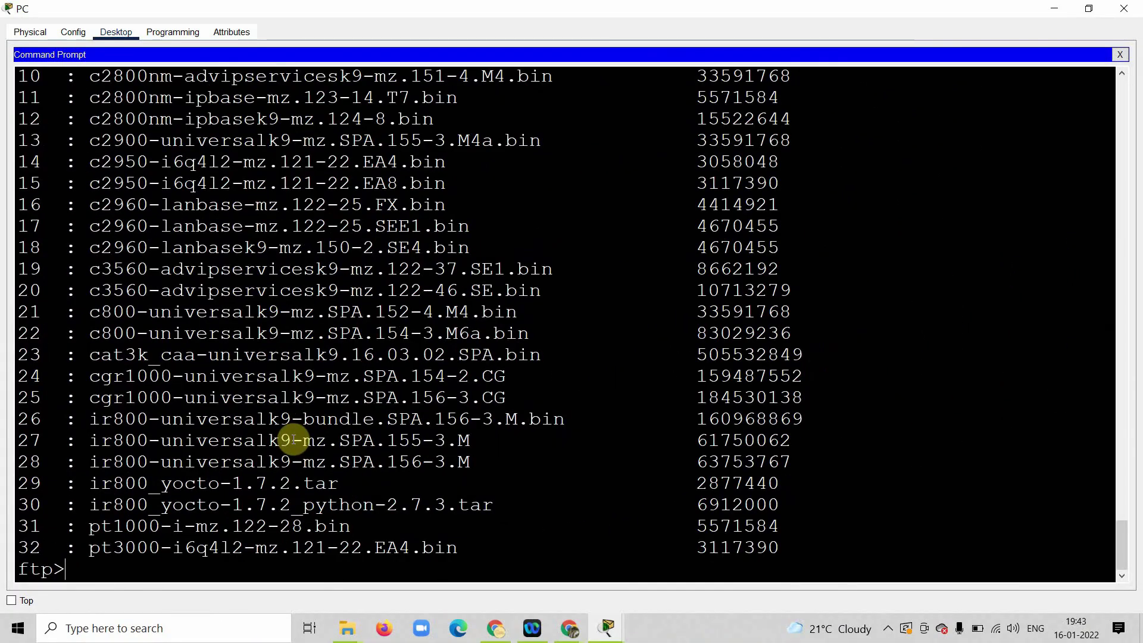
Step: Quit the FTP session and list the PC's drive, still showing sampleFile_FTP.txt (2 files, 52 bytes)
scroll(293, 440, up, 2)
scroll(293, 440, down, 2)
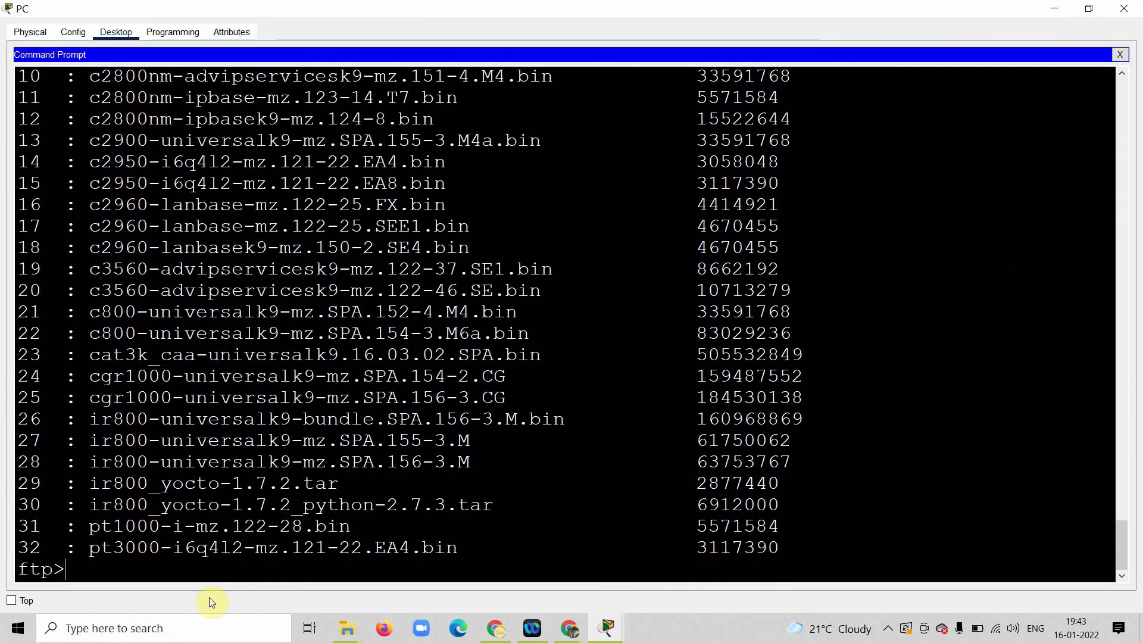
scroll(216, 547, up, 8)
scroll(216, 547, down, 8)
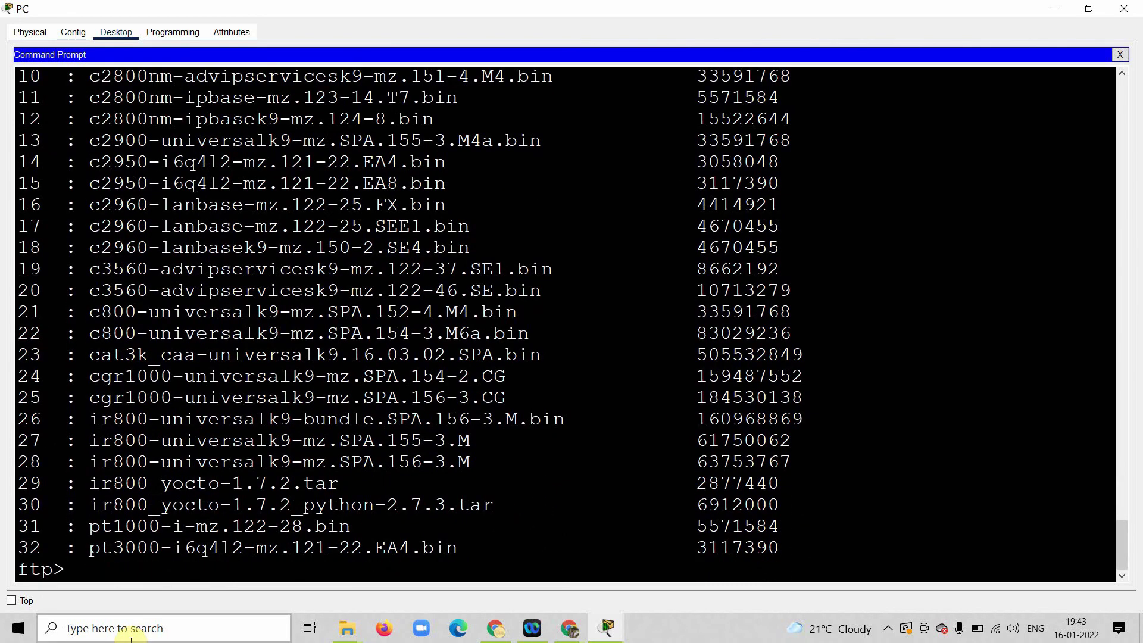
key(Return)
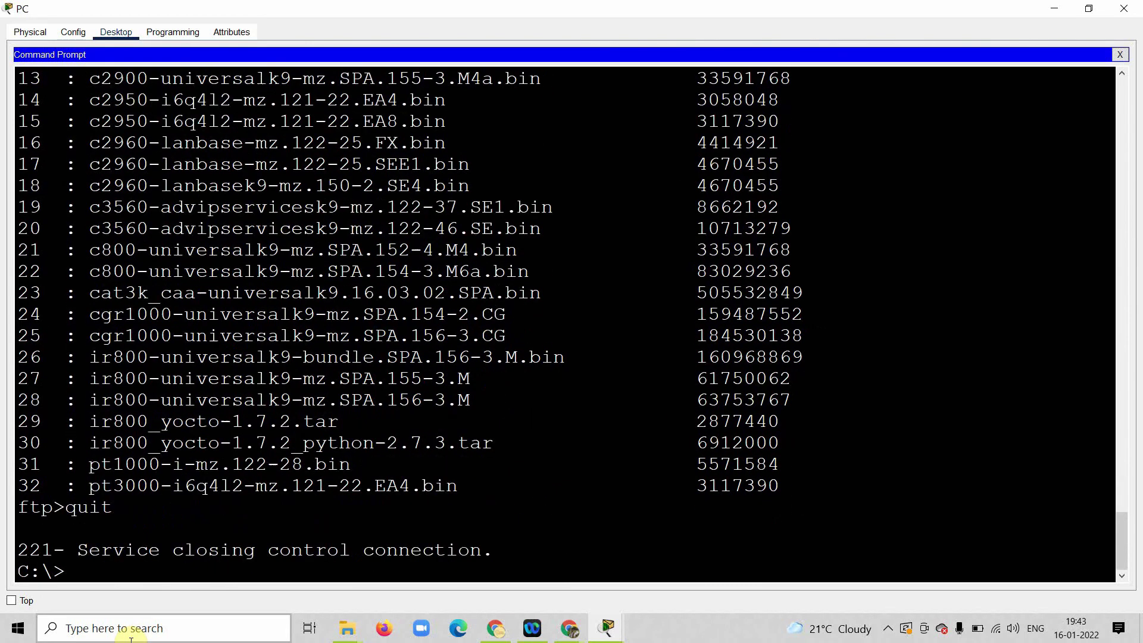
key(Return)
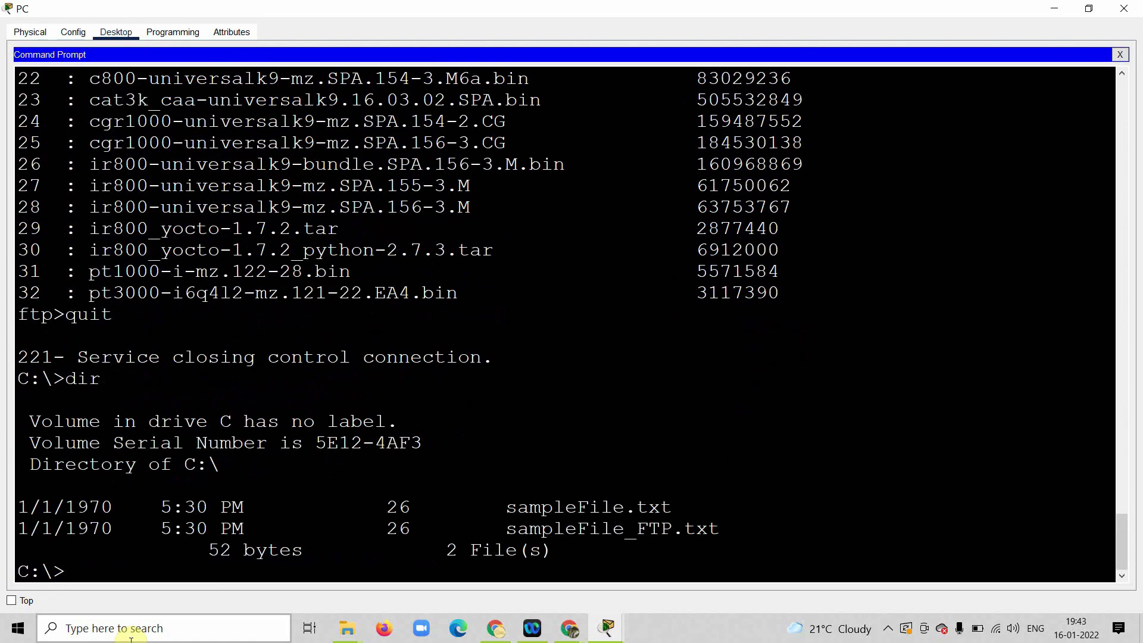
drag(516, 531, 5, 529)
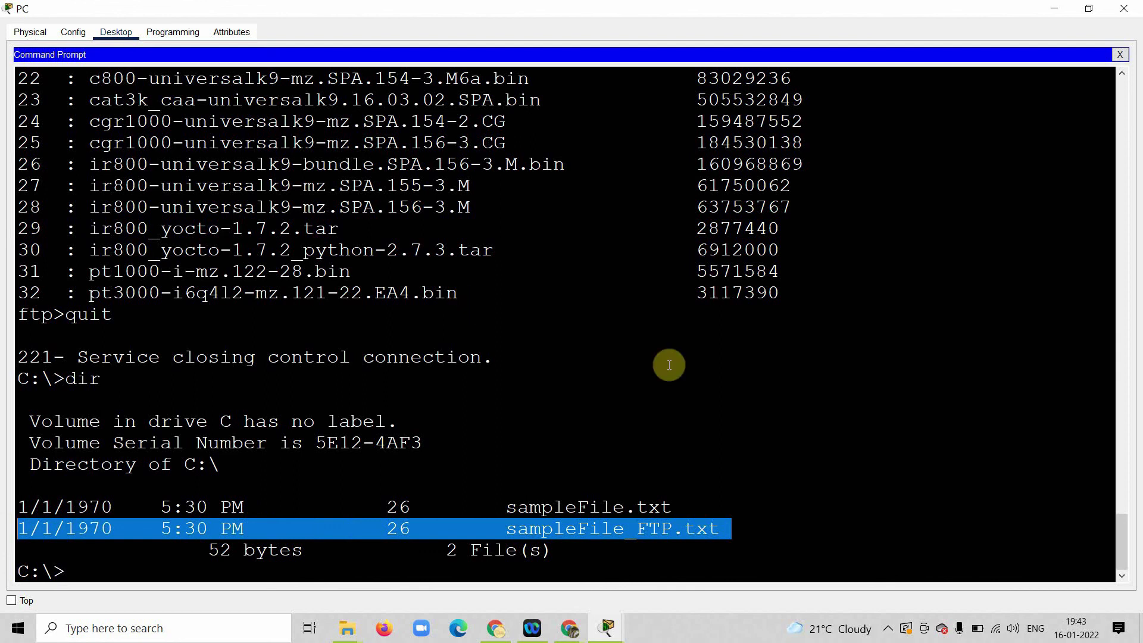
Step: Snap the PC window to the left half beside the activity instructions
key(super+Left)
click(724, 450)
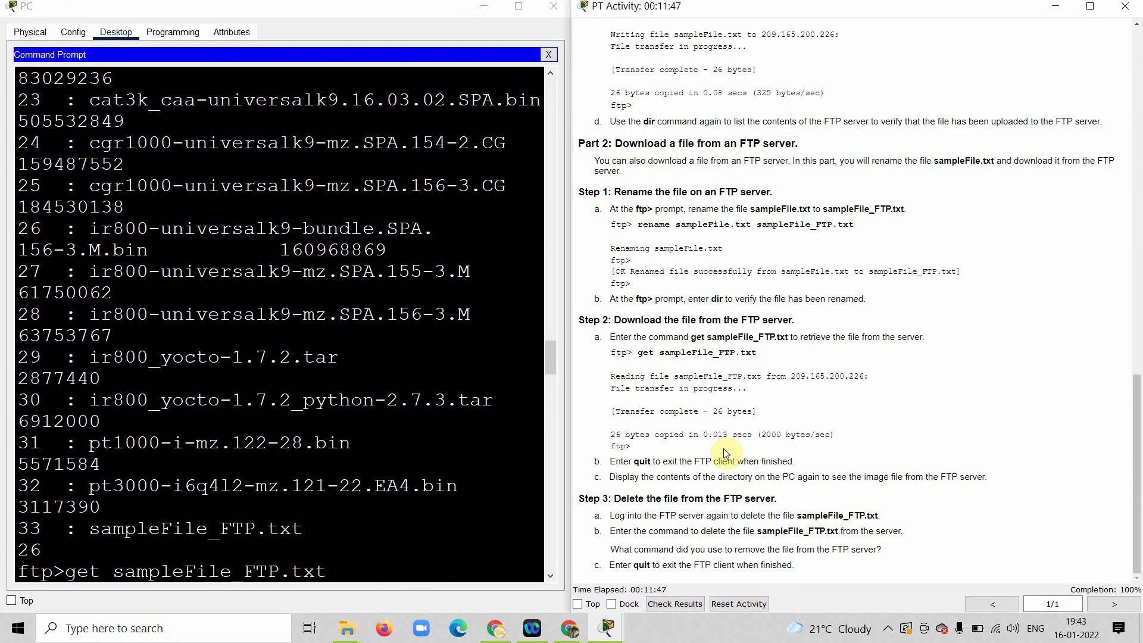
click(548, 55)
Step: Close the command prompt and PC window, then check results showing 100% completion
click(548, 55)
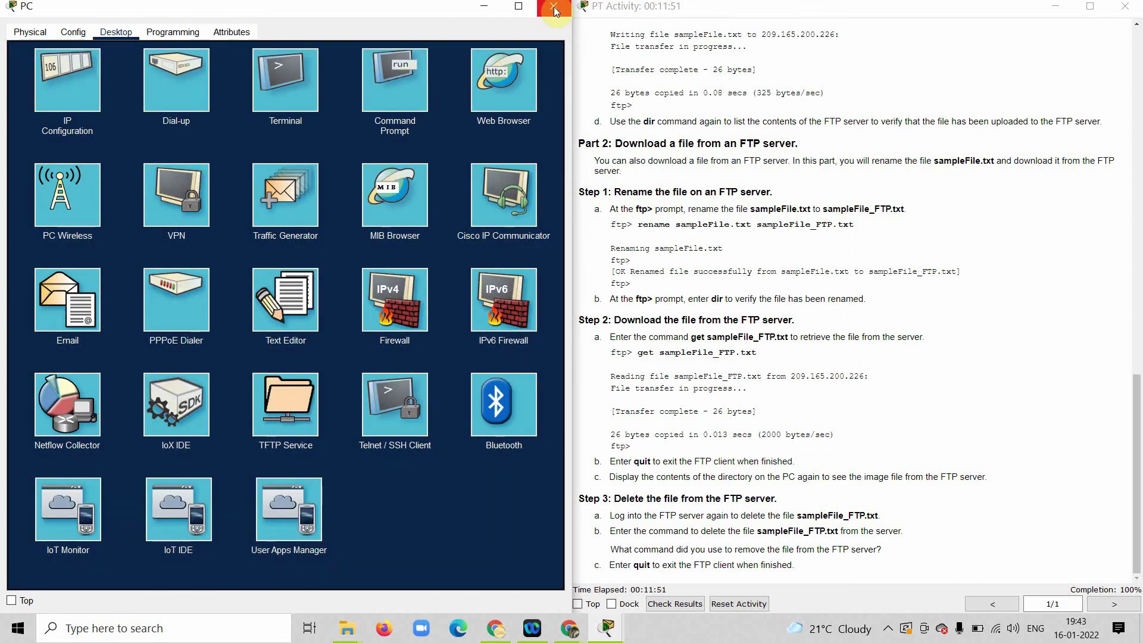
click(553, 8)
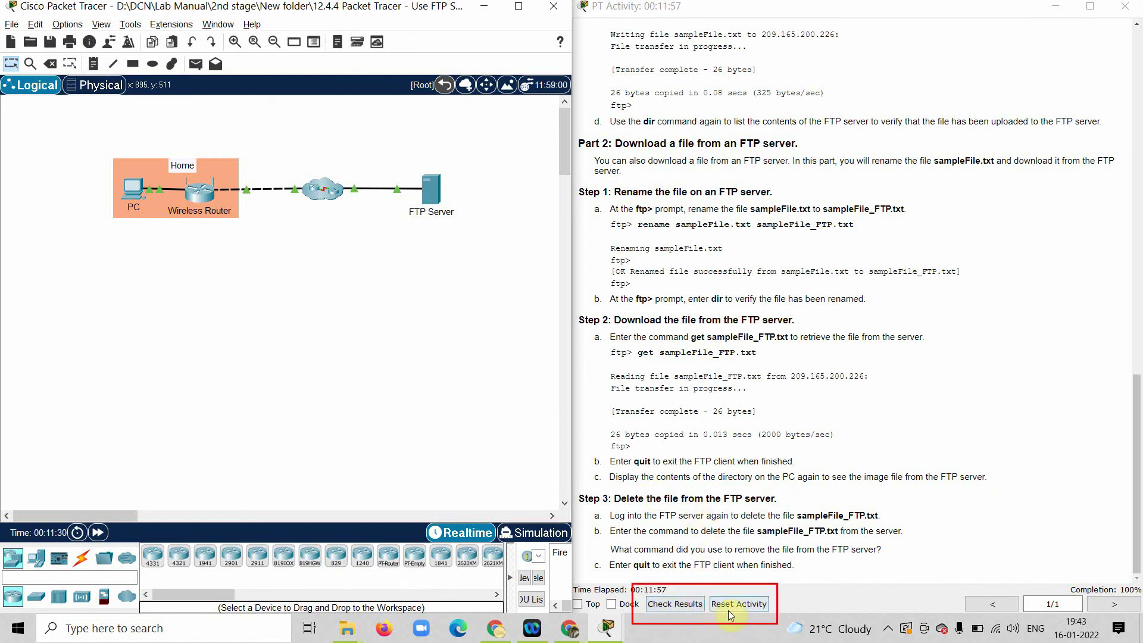
click(683, 604)
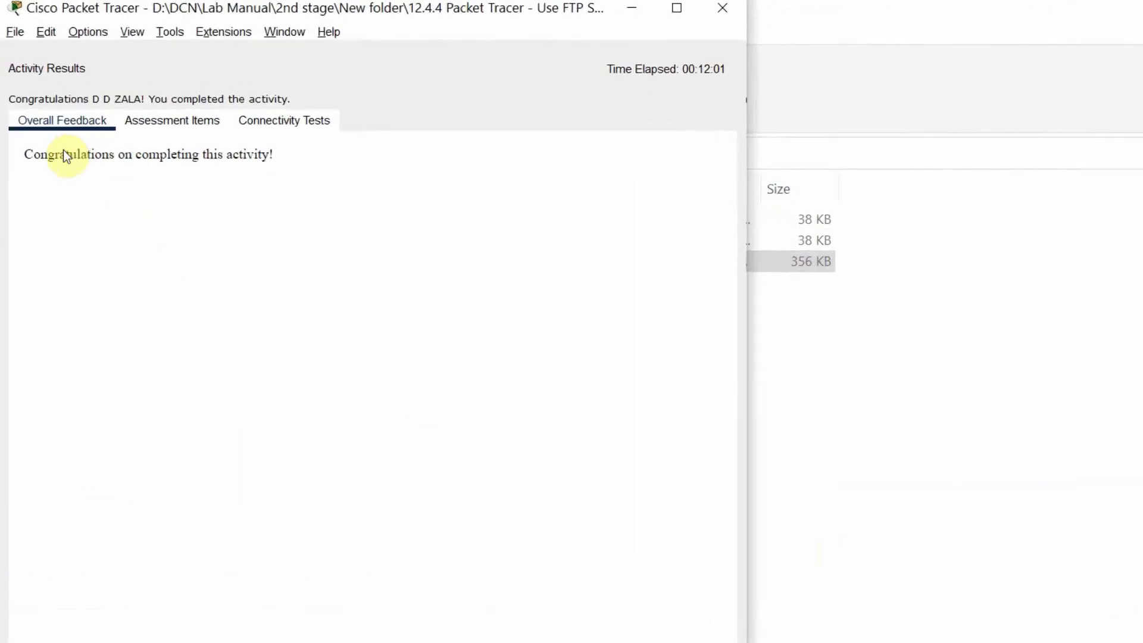
drag(18, 122, 204, 122)
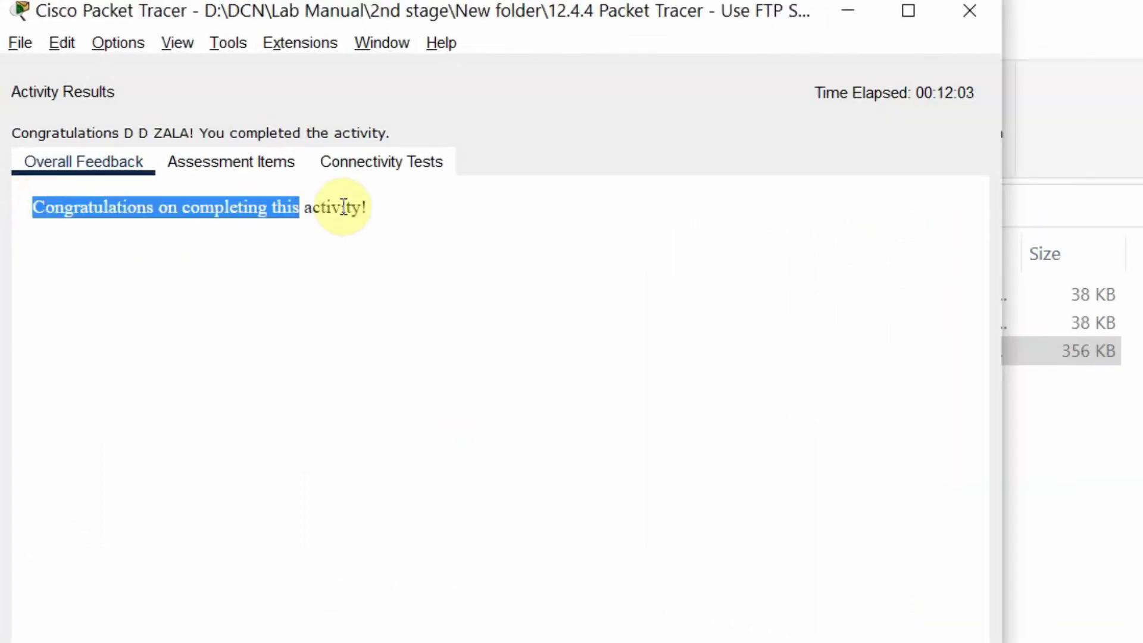
drag(343, 208, 376, 214)
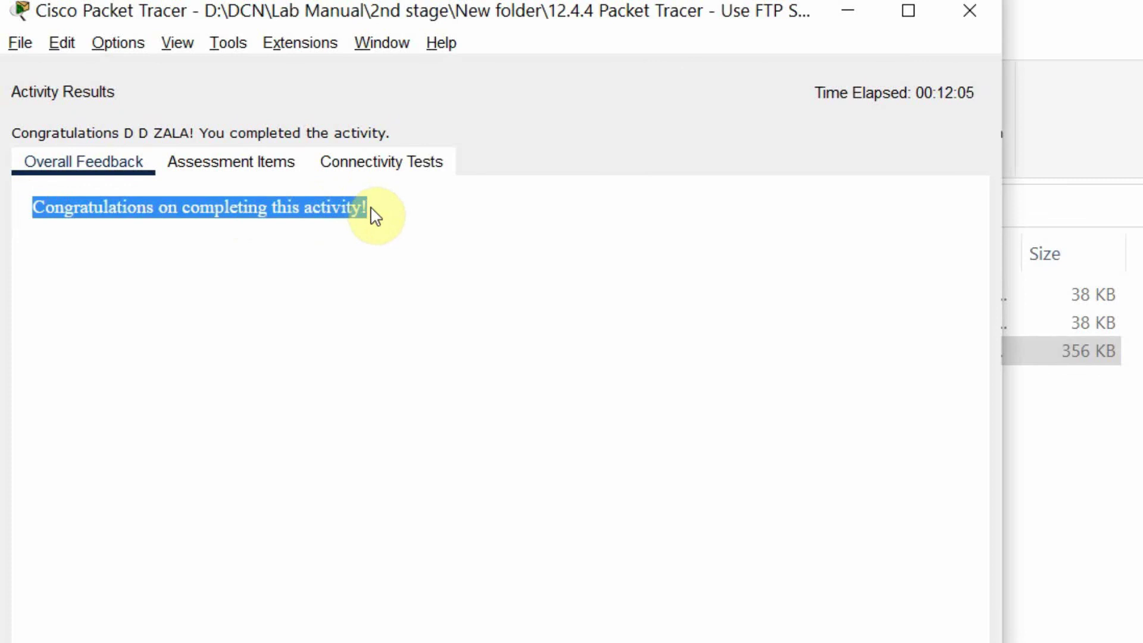
click(214, 174)
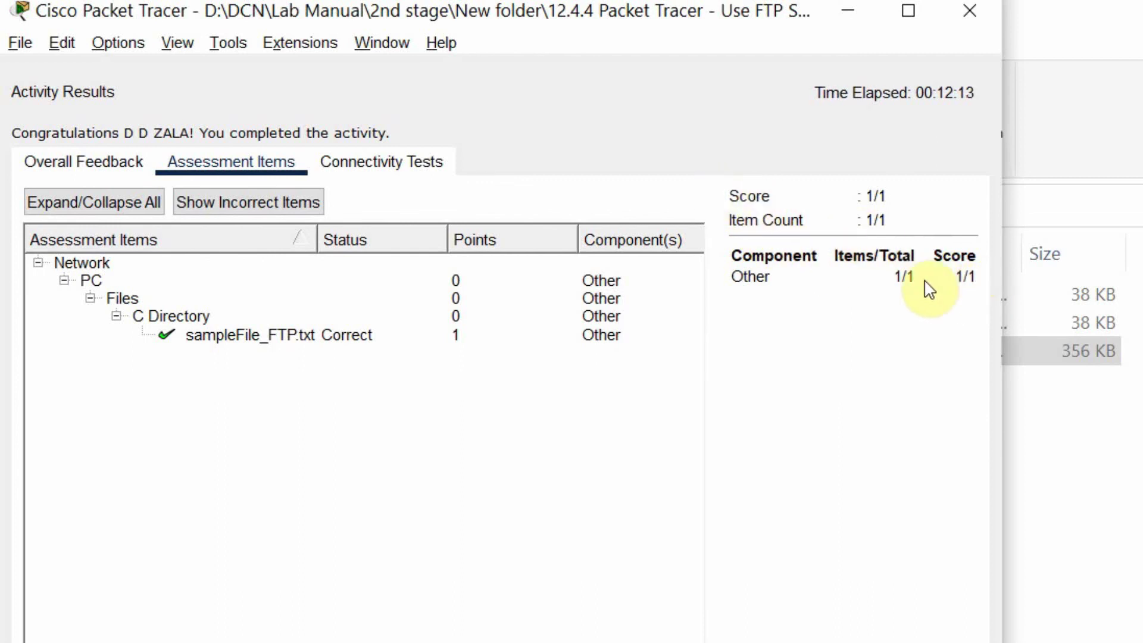
click(386, 174)
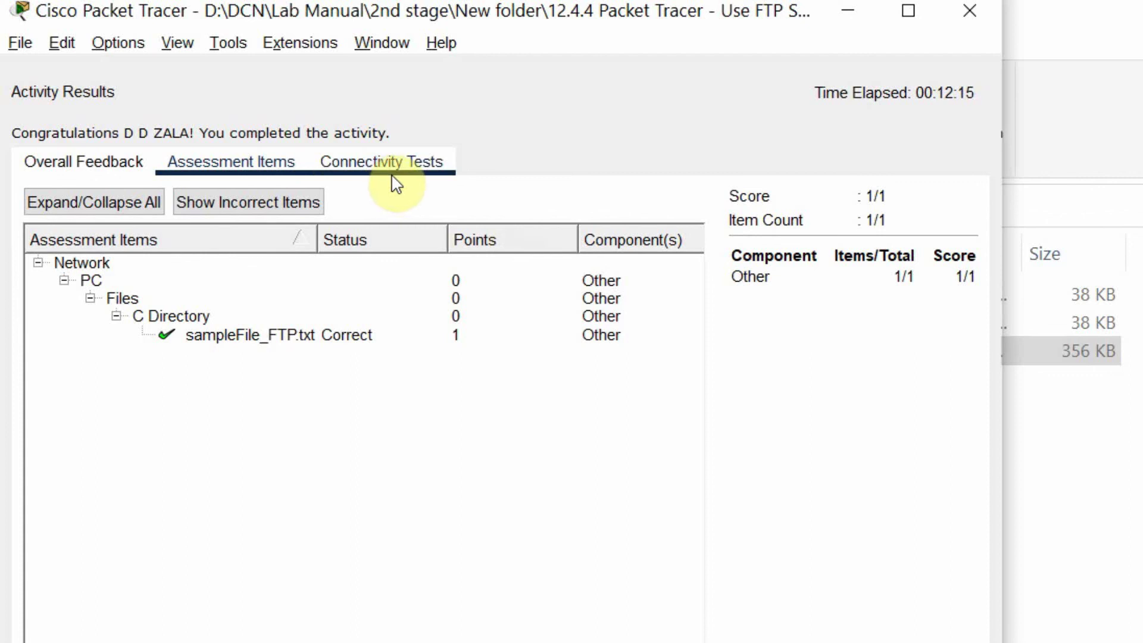
click(95, 164)
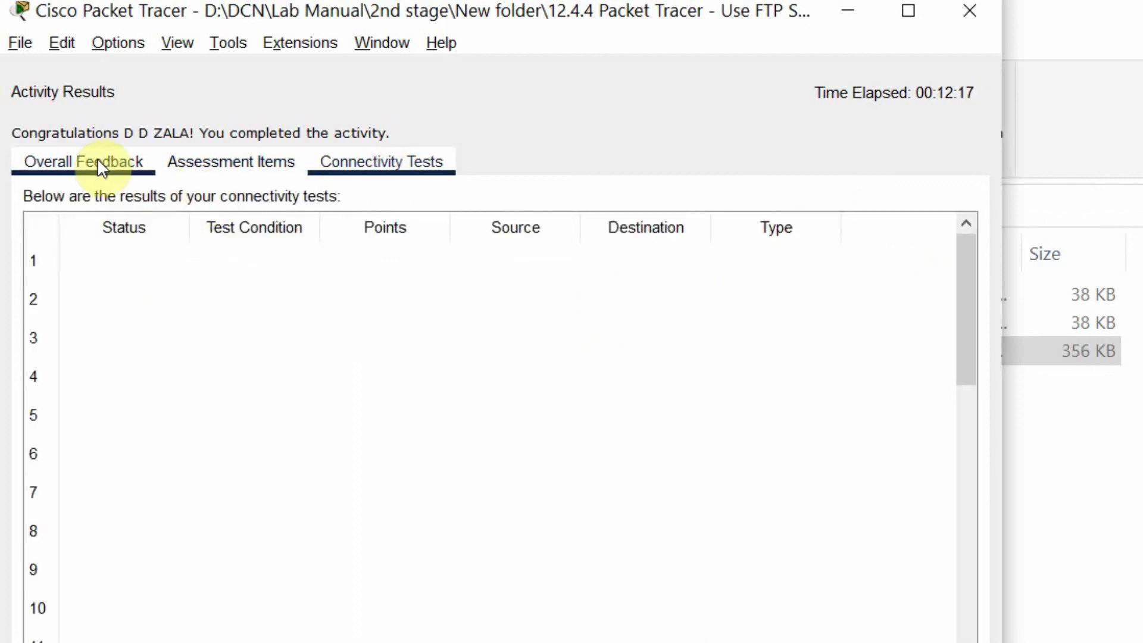